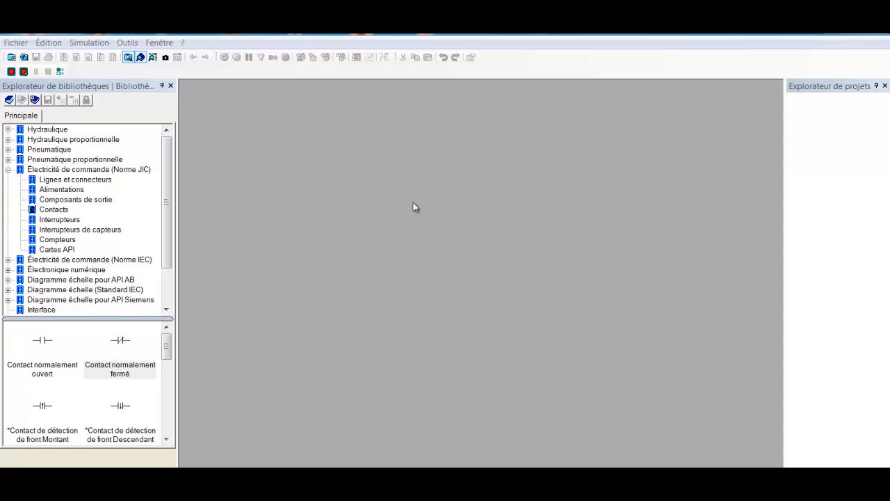
Step: Create a new project from the ANSI B.pj template
click(15, 44)
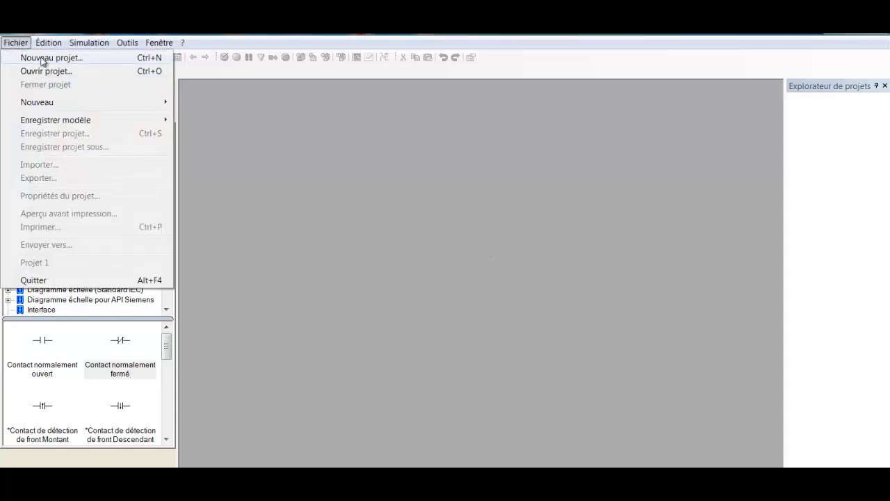
click(31, 58)
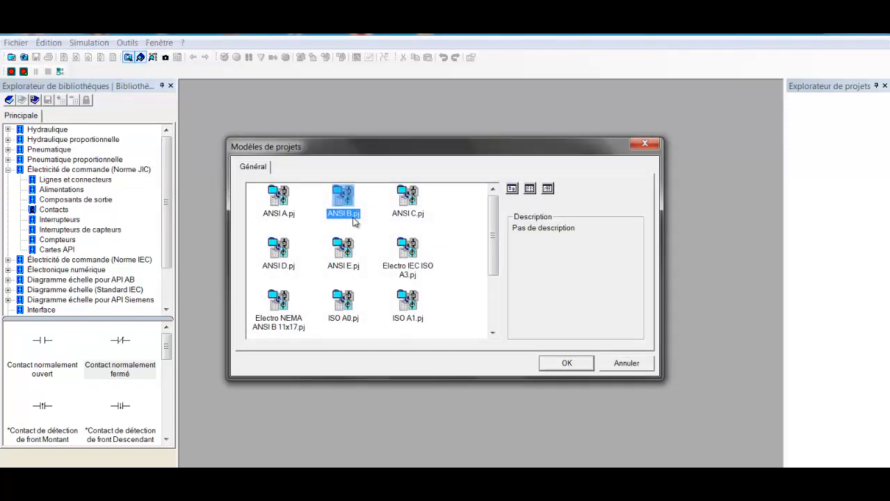
click(285, 218)
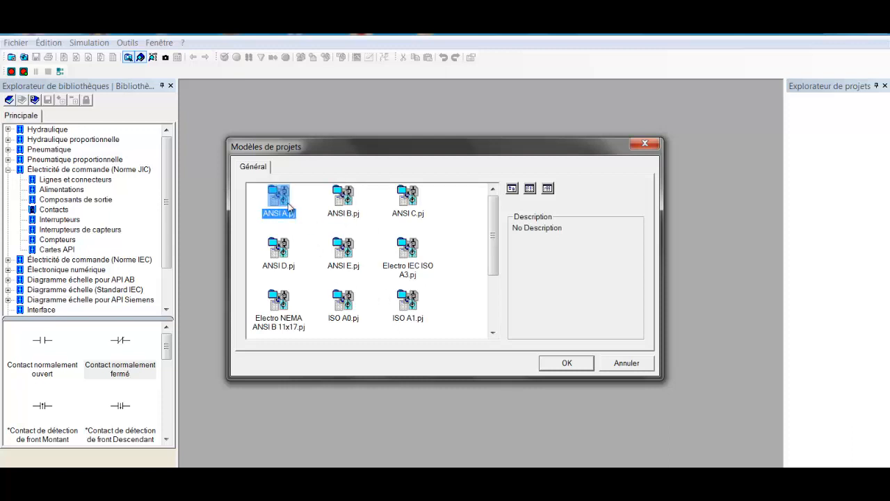
click(345, 206)
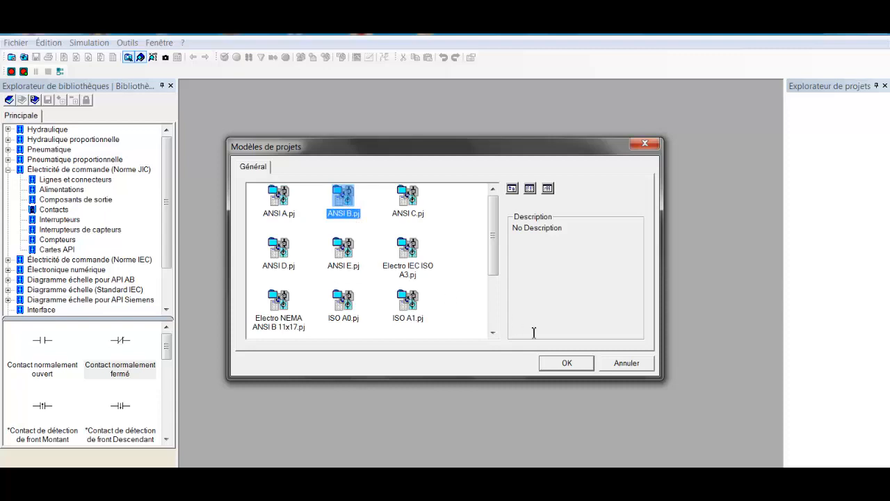
click(562, 364)
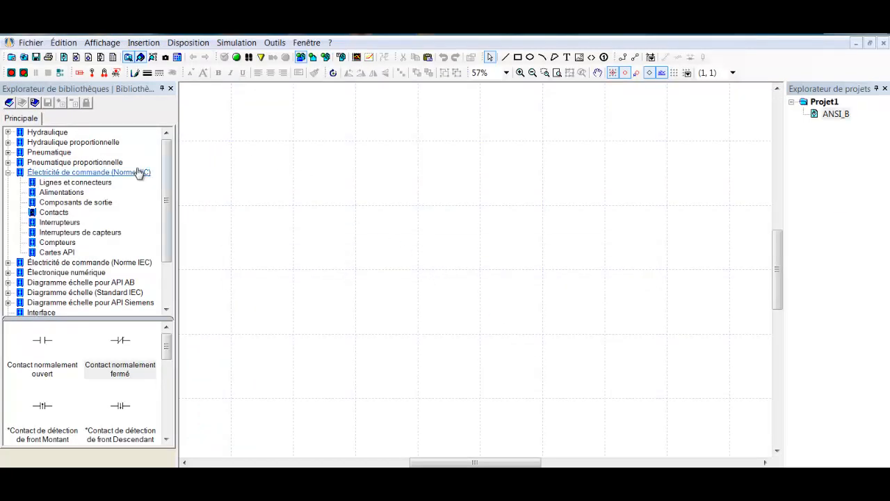
Step: Insert the circular pneumatic supply from the Pneumatique pressure sources library into the lower part of the blank schematic
click(7, 172)
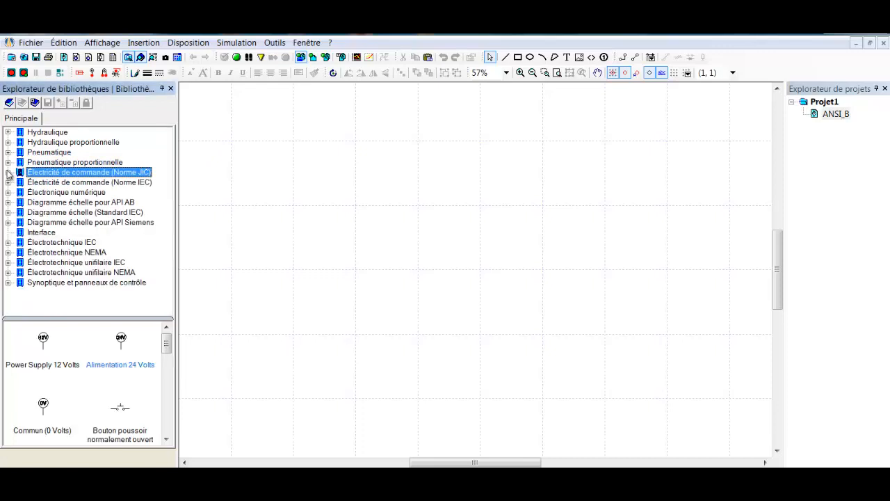
click(7, 152)
click(20, 151)
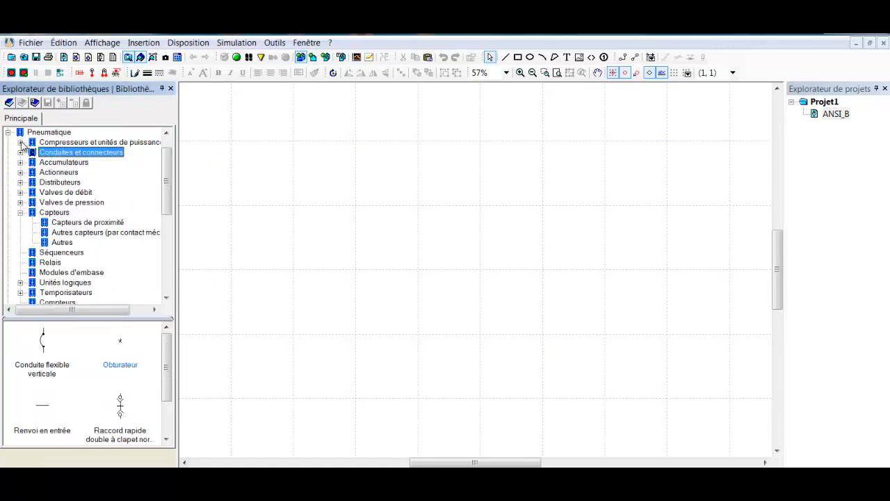
click(62, 141)
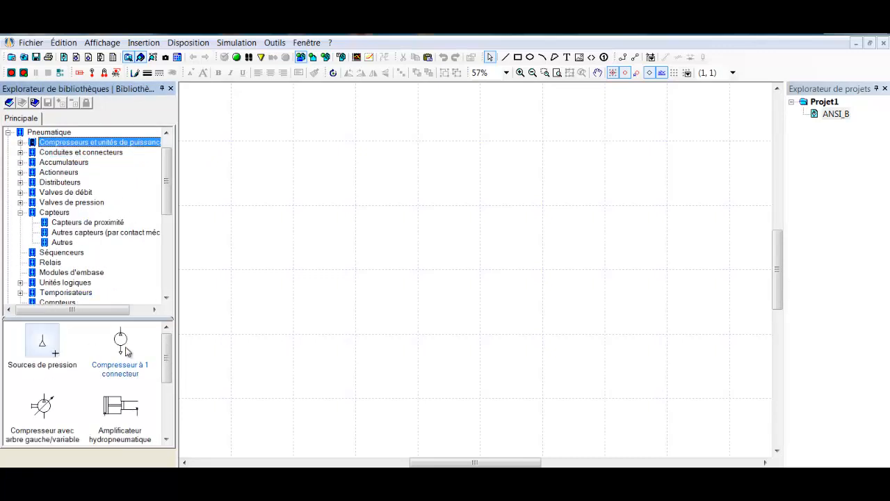
click(20, 142)
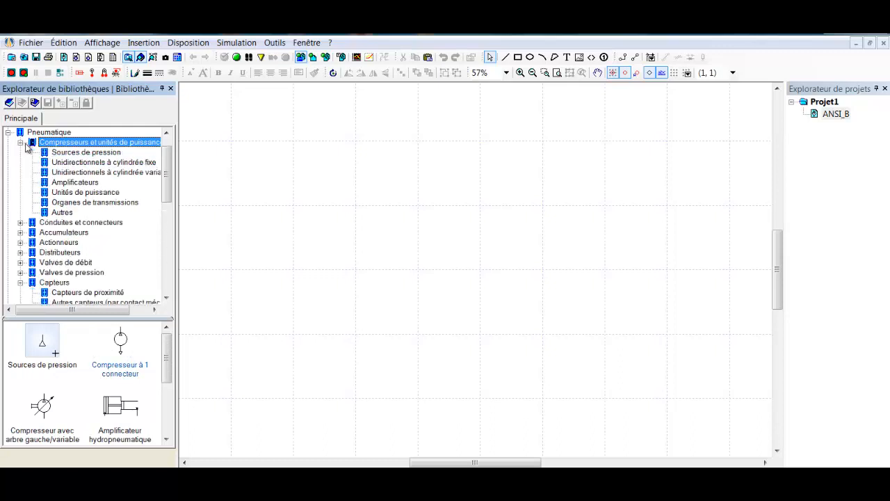
click(77, 152)
drag(120, 348, 582, 373)
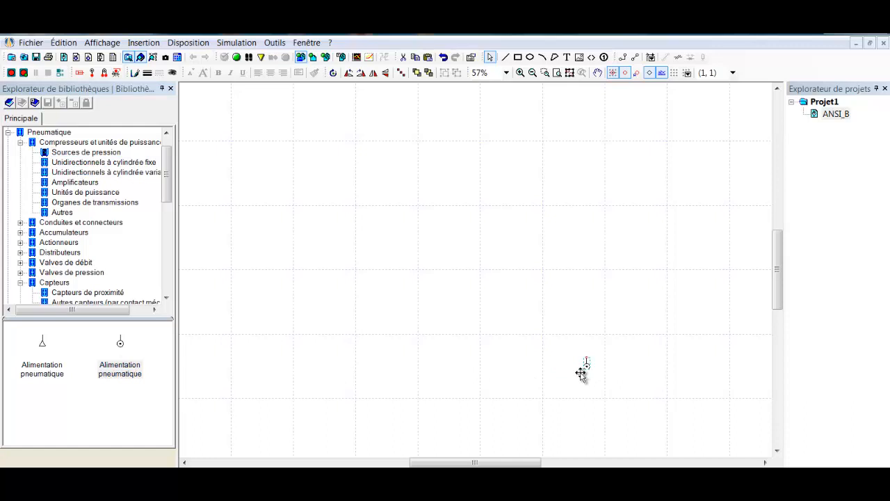
click(614, 359)
scroll(614, 359, up, 4)
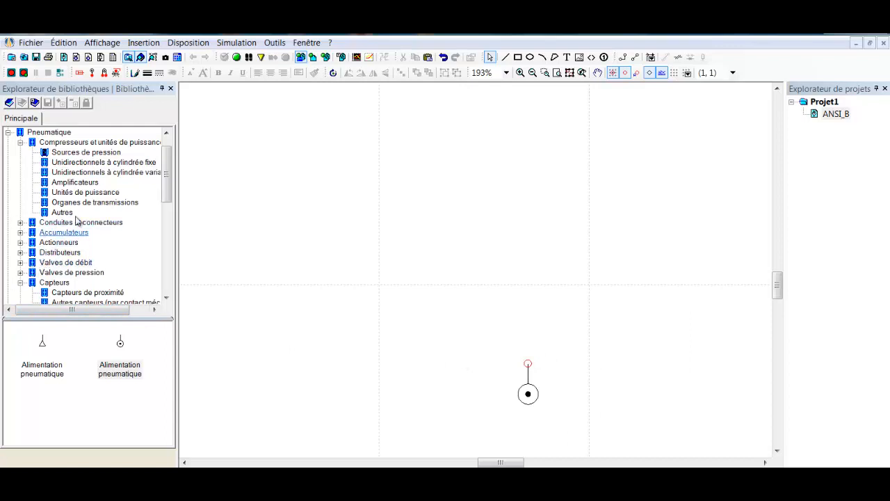
Step: Place an electrically controlled 3/2 distributor with spring return directly on the pneumatic supply's port
click(43, 142)
click(20, 142)
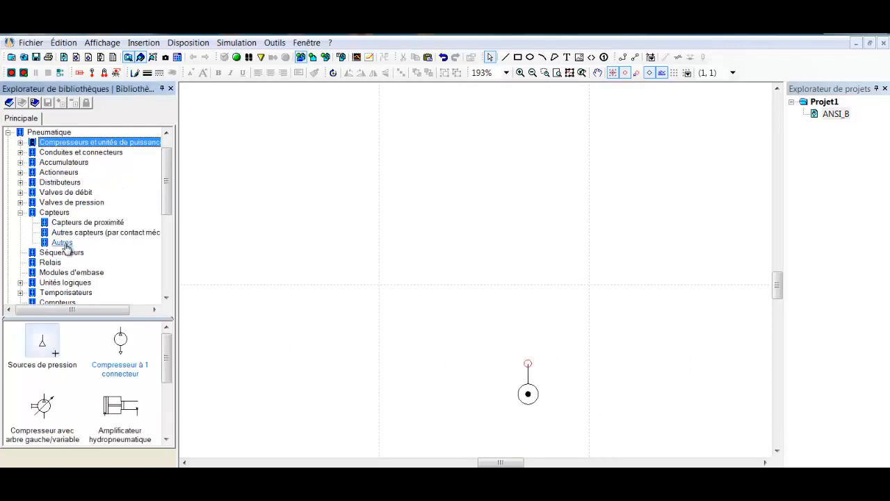
click(21, 212)
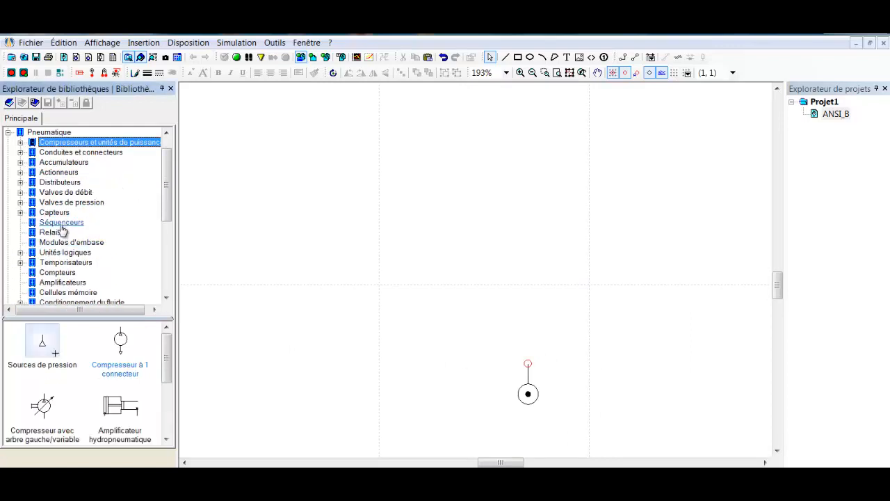
click(20, 182)
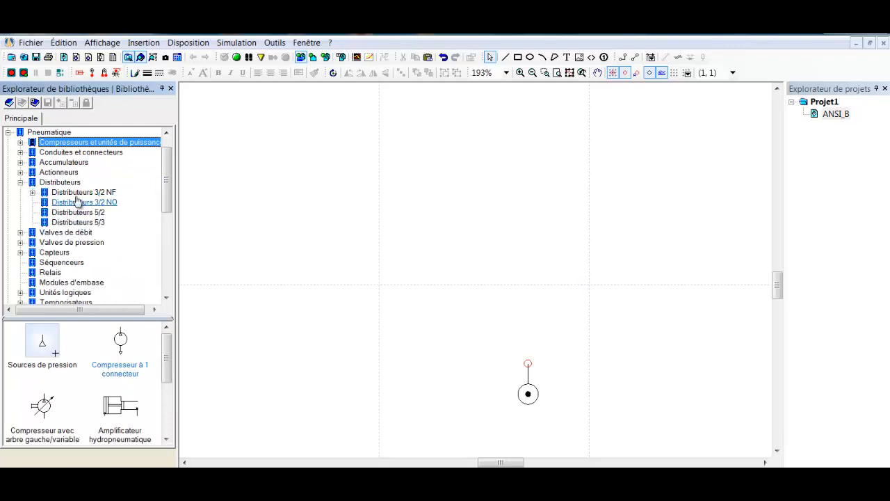
click(58, 182)
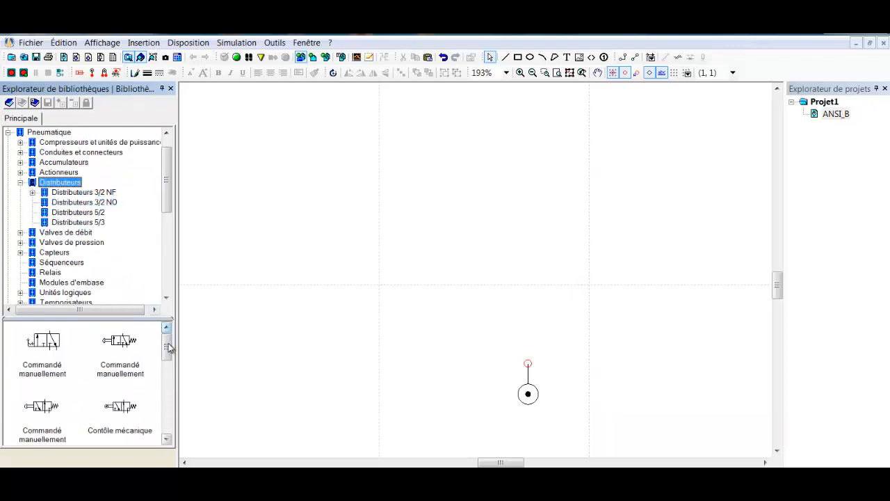
drag(168, 343, 527, 299)
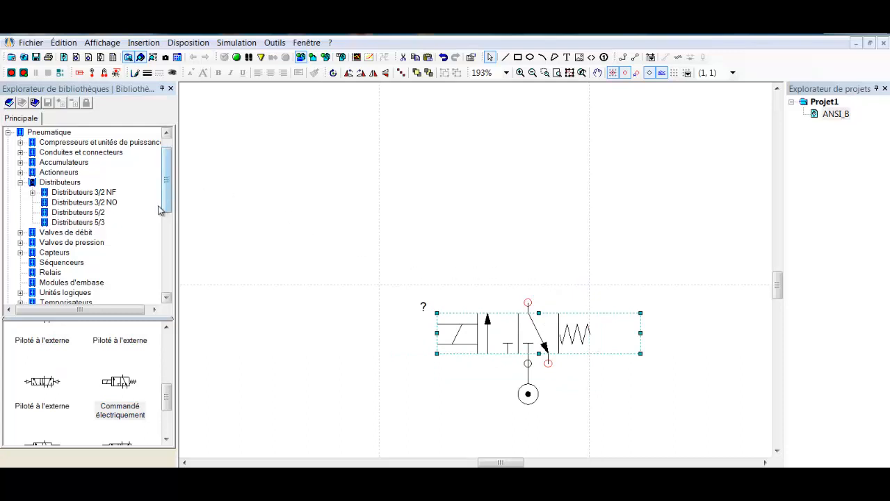
Step: Add a flow control valve with check valve from Valves de débit onto the distributor's upper port
click(21, 183)
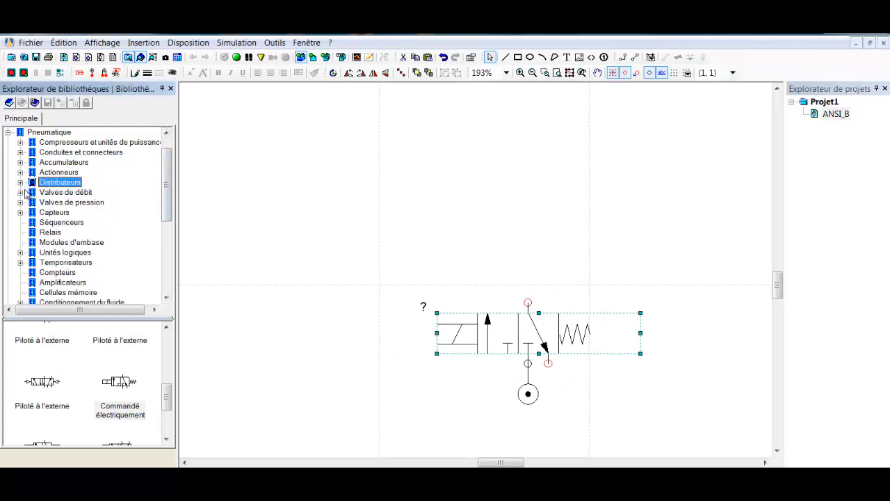
click(66, 192)
drag(121, 341, 529, 272)
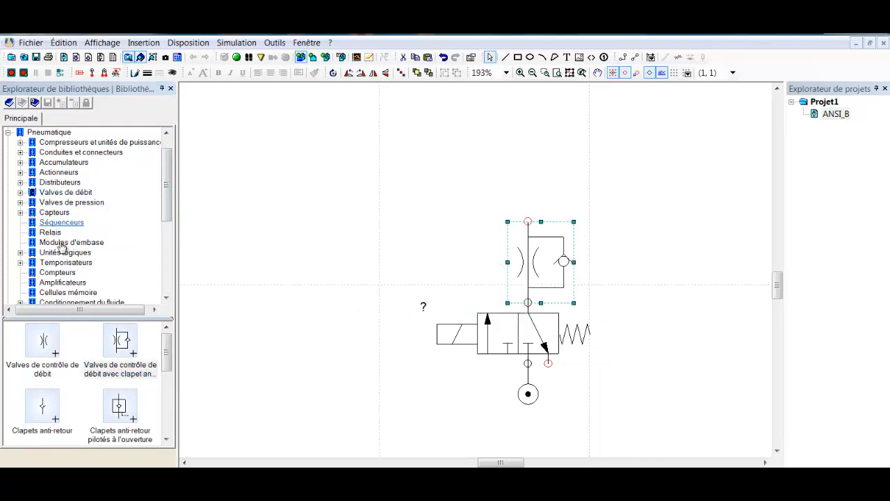
Step: Insert a Manomètre from the other measuring instruments above and to the right of the flow control valve
drag(169, 198, 168, 244)
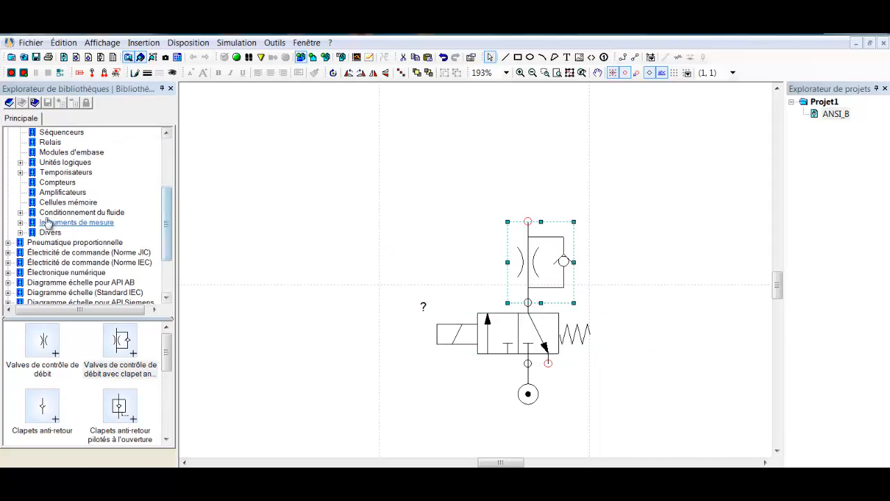
click(20, 222)
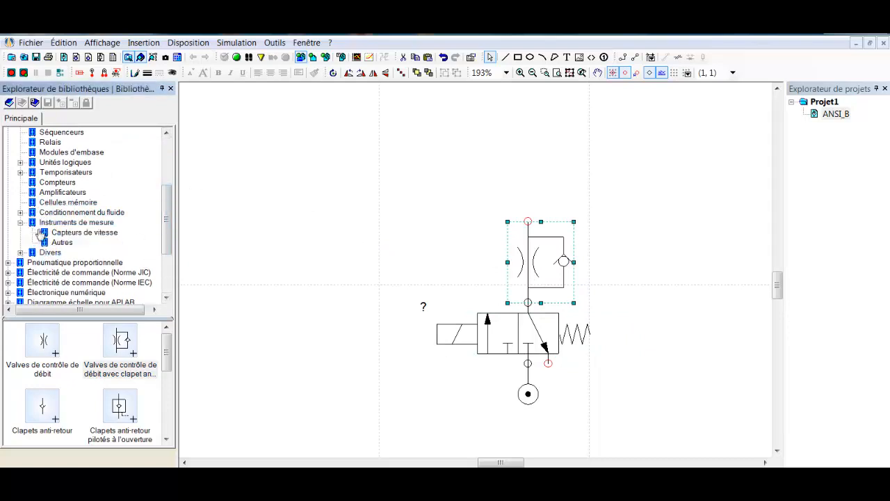
click(70, 222)
click(63, 242)
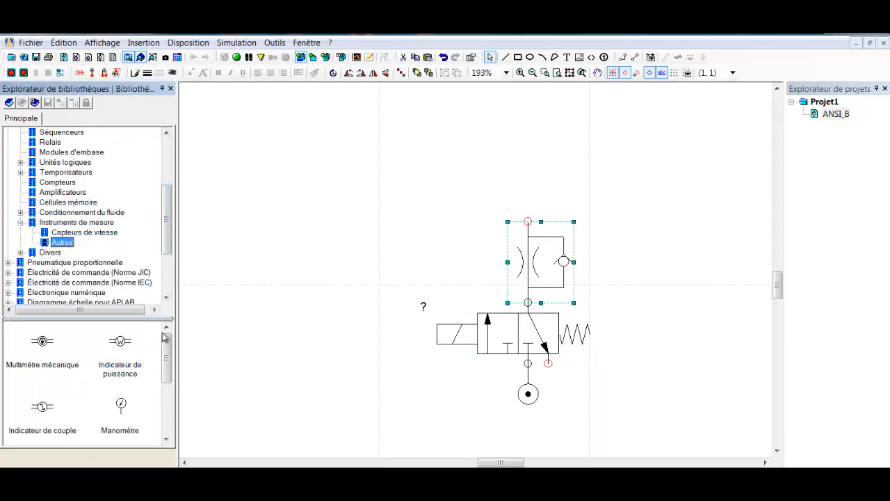
drag(121, 409, 589, 193)
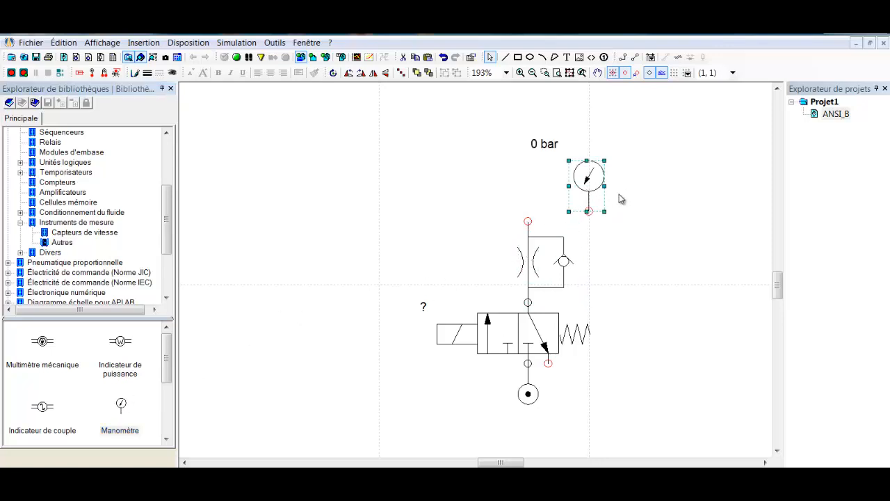
Step: Rotate the manometer a quarter turn so its port faces left, and connect it to the flow control valve's upper port
key(ctrl+r)
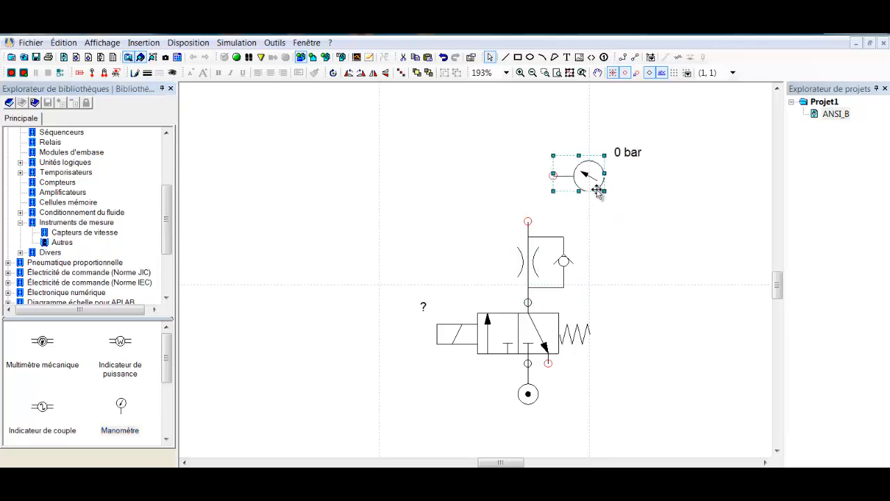
drag(598, 193, 593, 228)
click(615, 254)
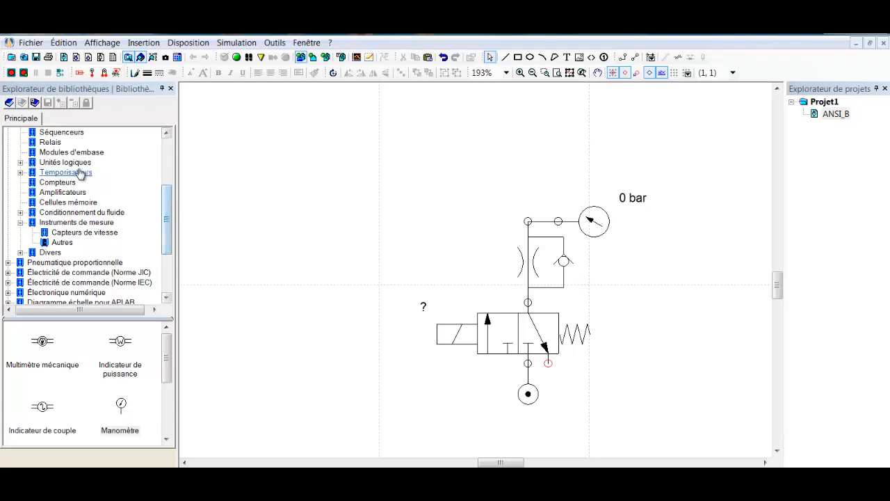
Step: Insert a Pressostat from the other pneumatic sensors left of the circuit and give its output variable the mnemonic PR1
click(20, 223)
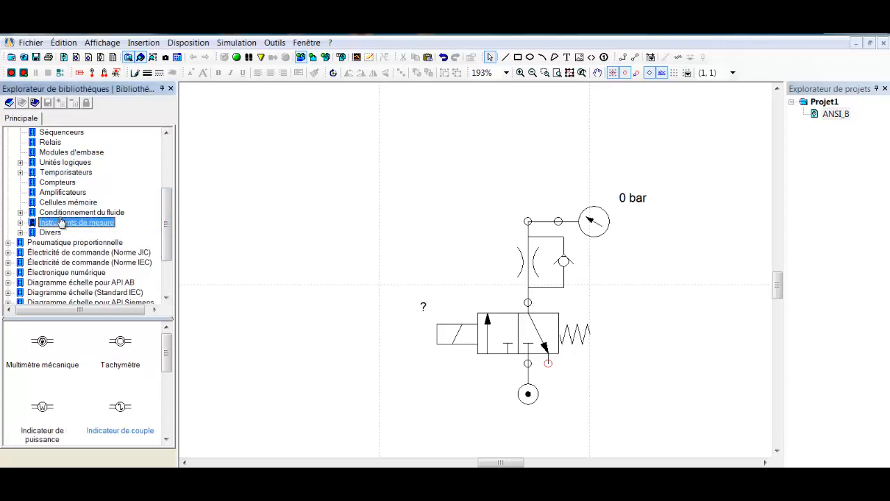
scroll(22, 215, up, 1)
click(20, 153)
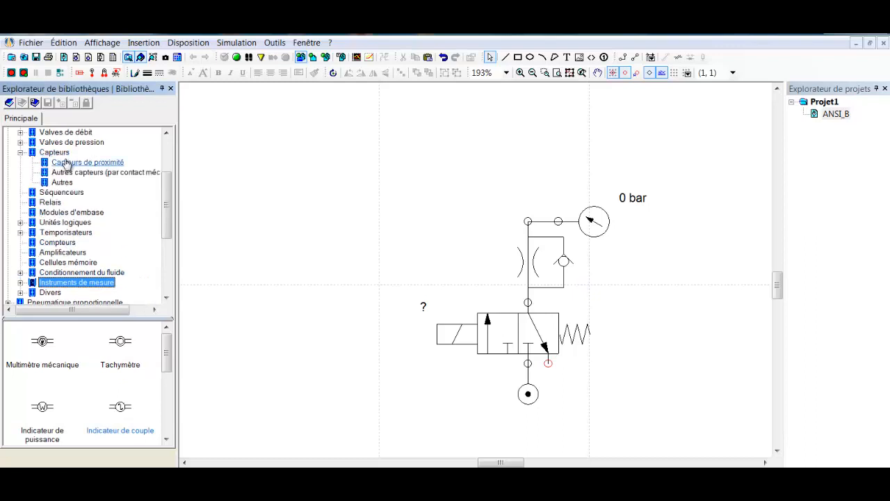
click(62, 182)
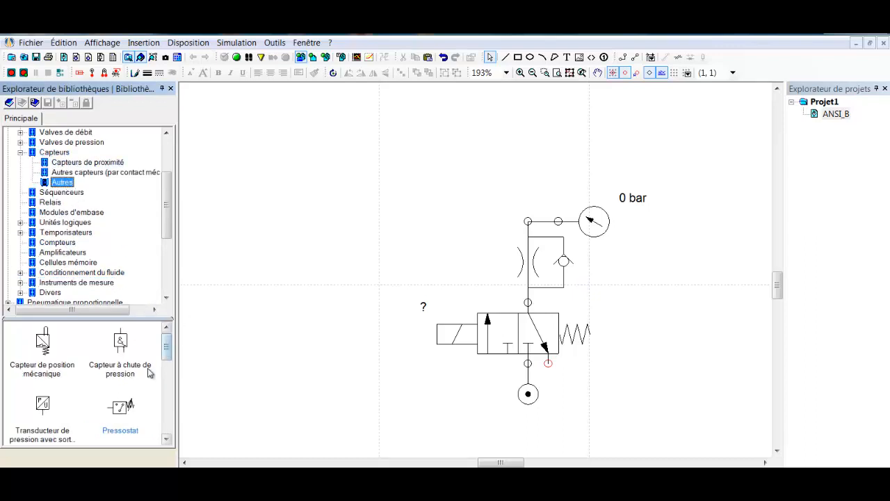
drag(123, 410, 421, 205)
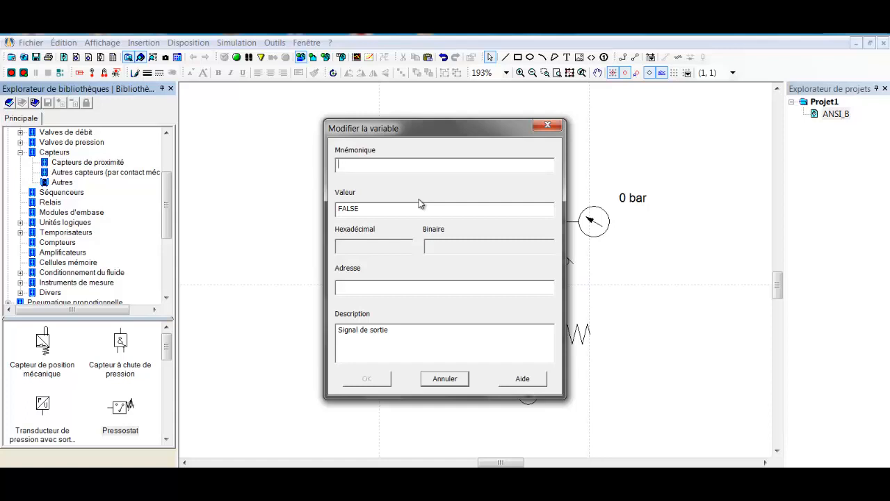
text(PR1)
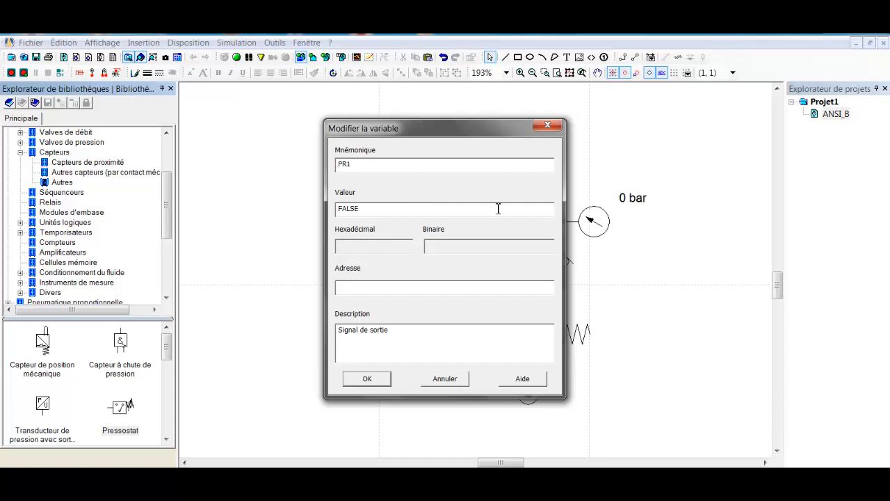
click(370, 379)
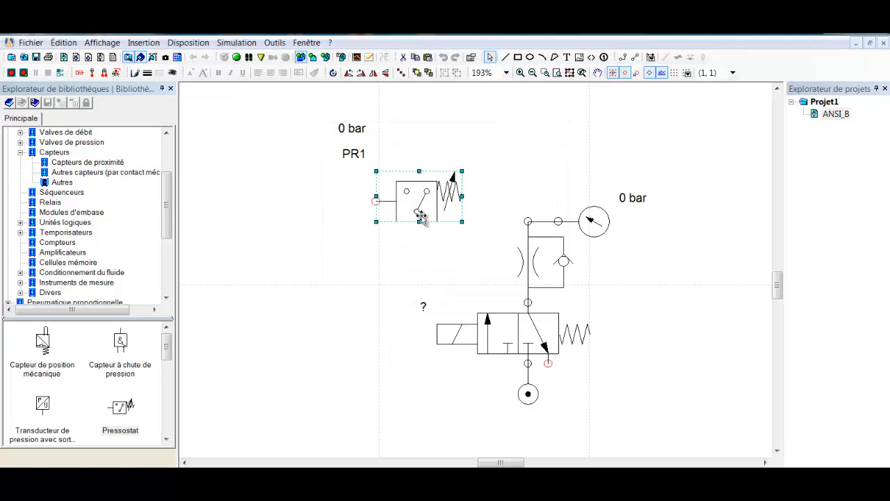
Step: Rotate the pressure switch 180°, move its labels above it, and connect it to the flow control valve's upper port
key(ctrl+r)
key(ctrl+r)
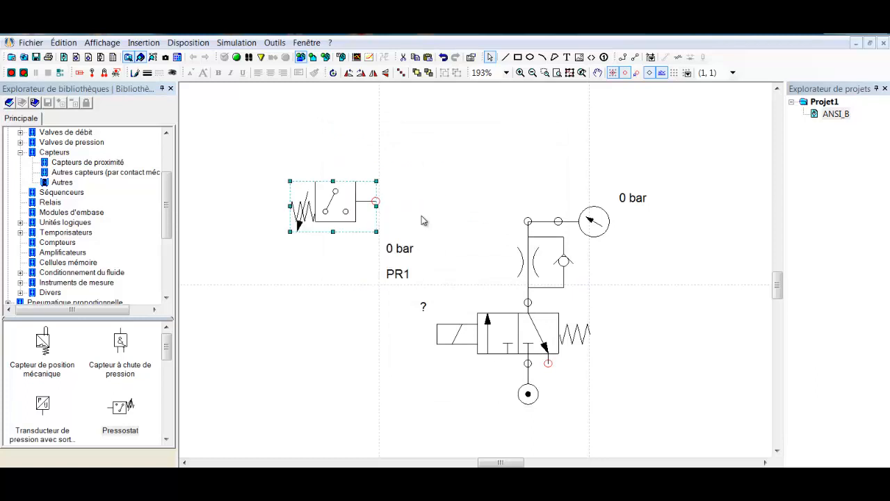
click(397, 249)
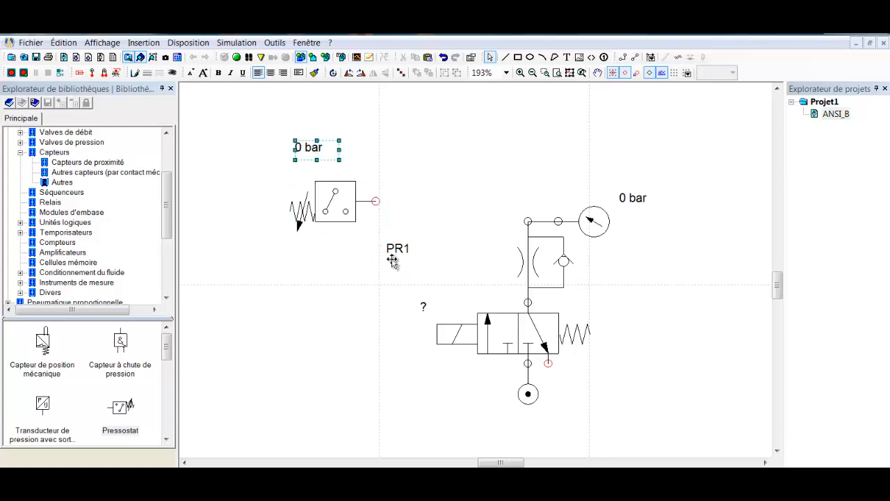
drag(392, 260, 467, 219)
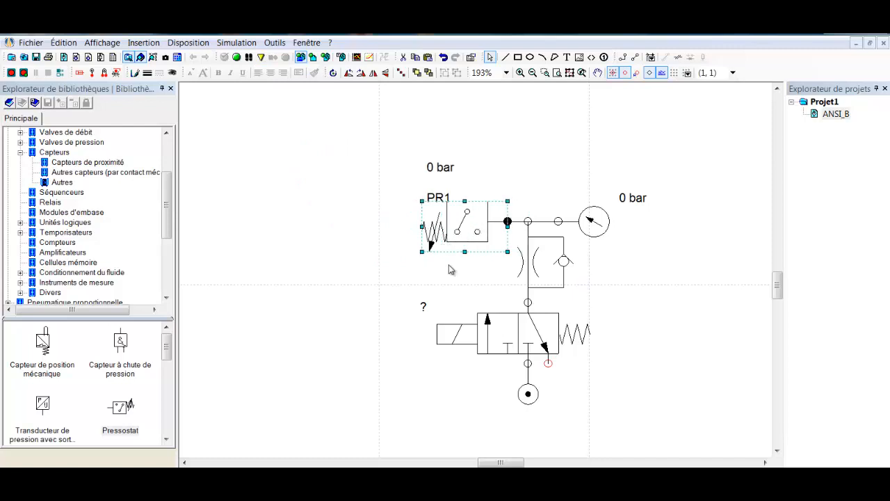
click(448, 269)
Step: Reposition the PR1 and pressure labels so they sit clear above the pressure switch symbol
click(445, 200)
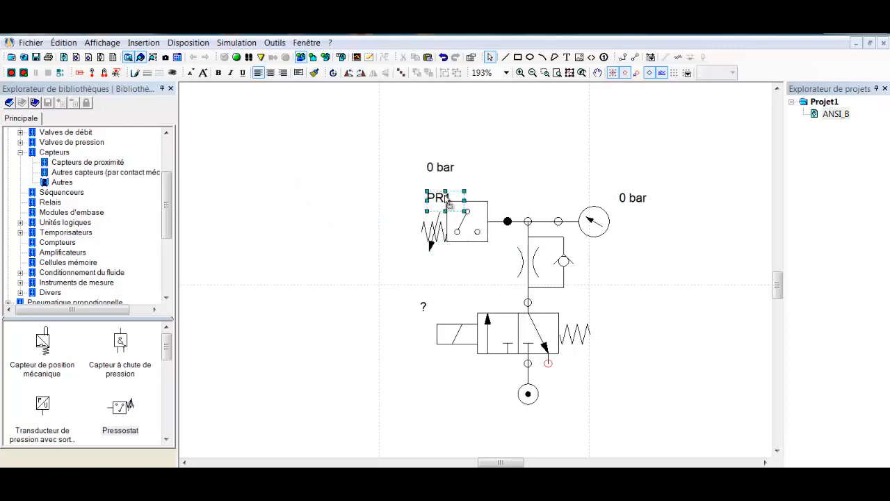
drag(449, 202, 459, 173)
click(429, 281)
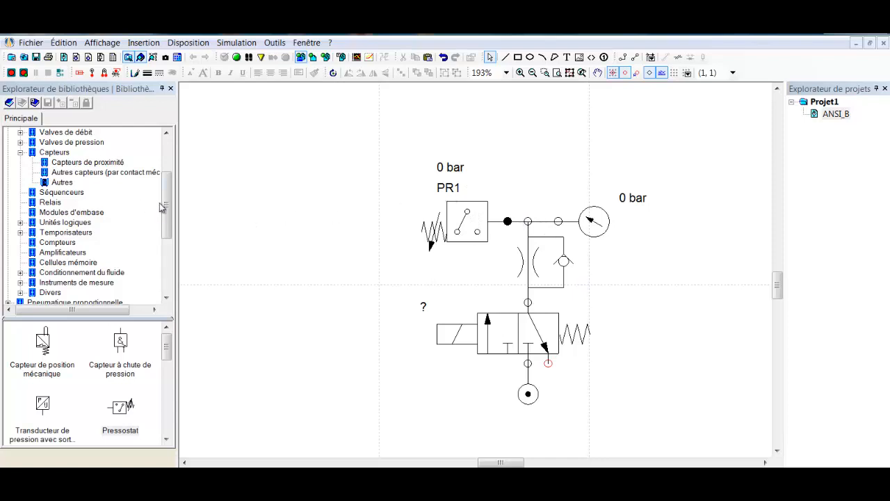
Step: Insert a pneumatic gas accumulator without separator above the flow control valve, connected to the valve's upper port
drag(161, 207, 162, 171)
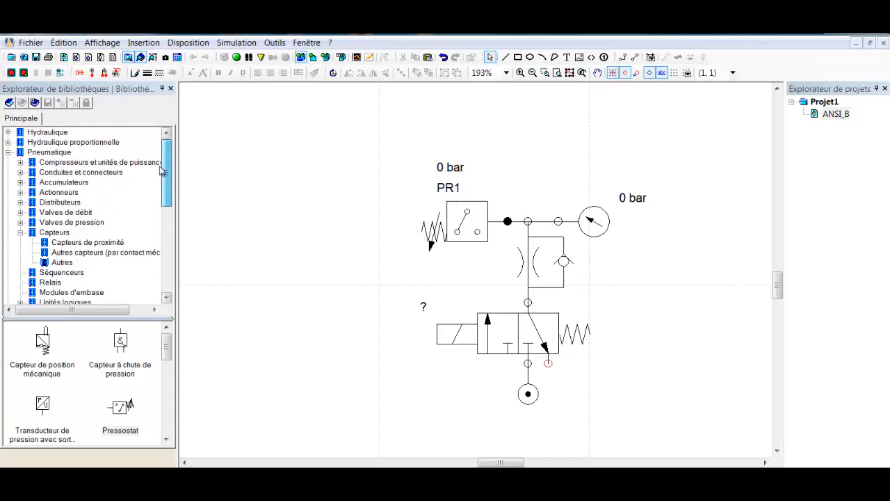
click(63, 183)
drag(120, 351, 526, 195)
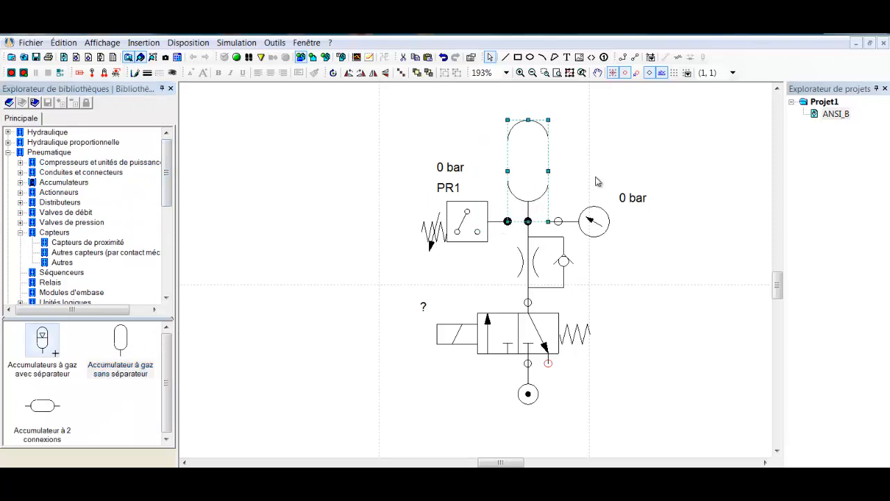
click(593, 169)
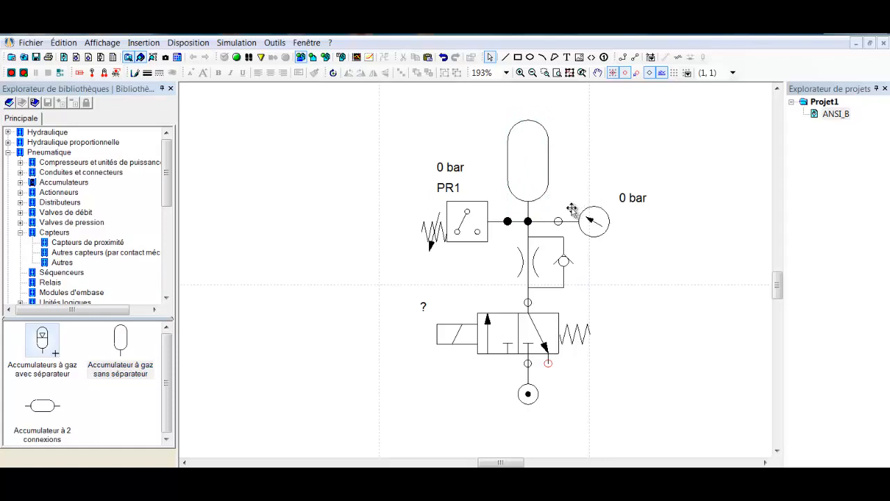
Step: Examine the pneumatic supply's basic and advanced technical data and the pressure switch's activation settings
double_click(528, 393)
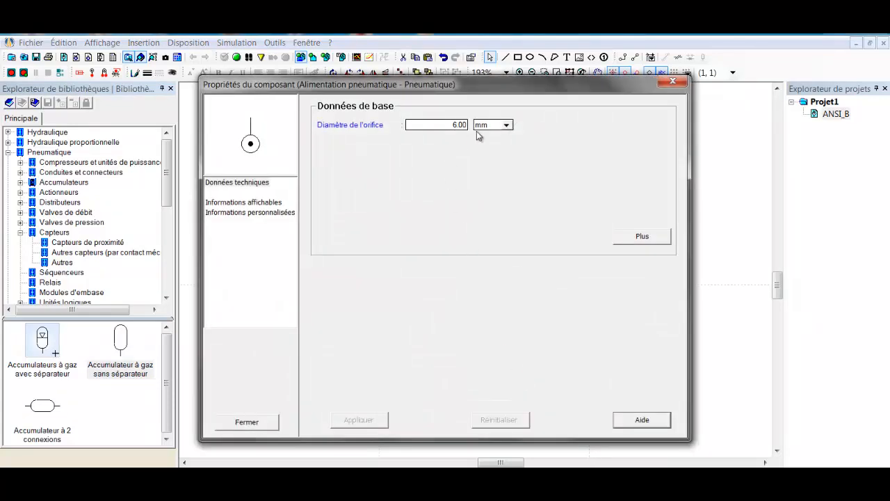
click(622, 235)
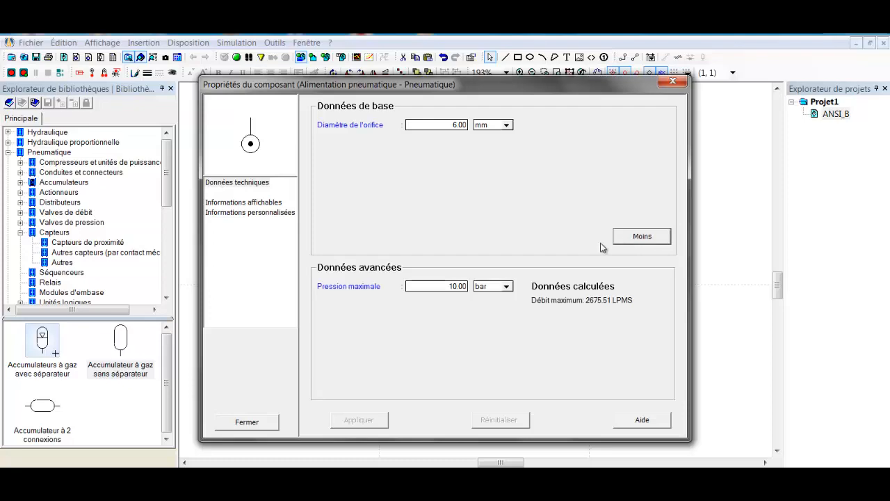
click(261, 423)
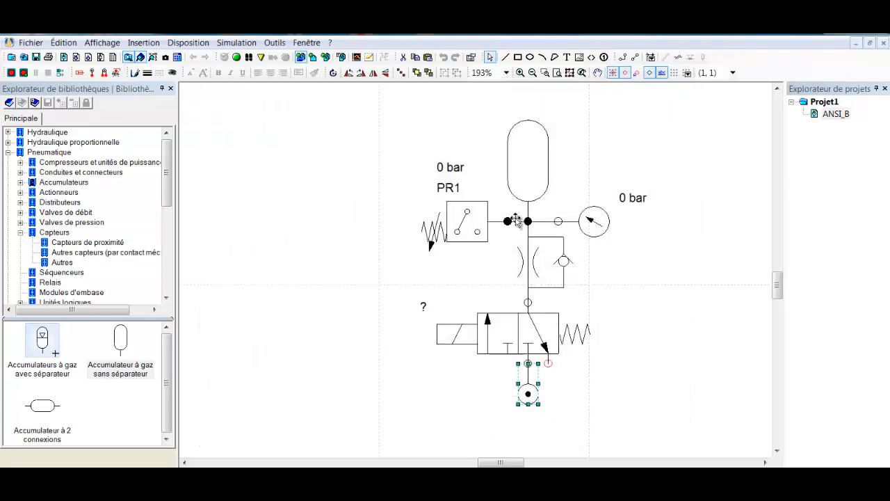
double_click(473, 224)
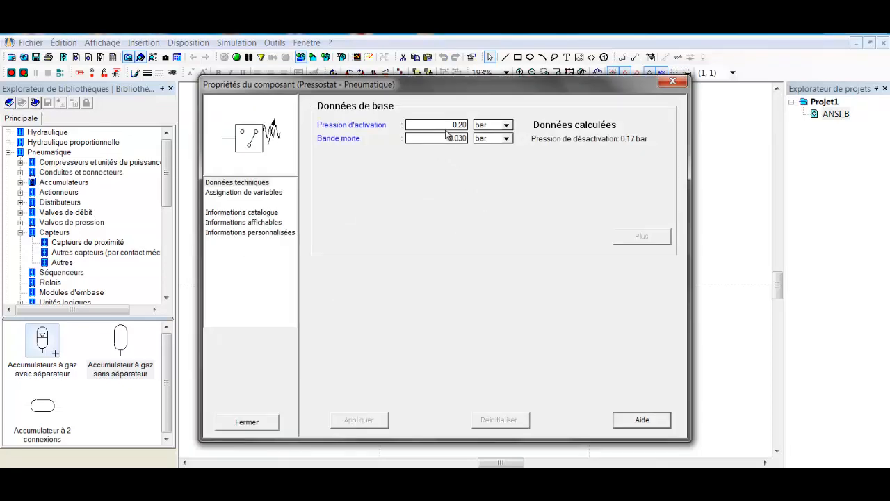
double_click(451, 125)
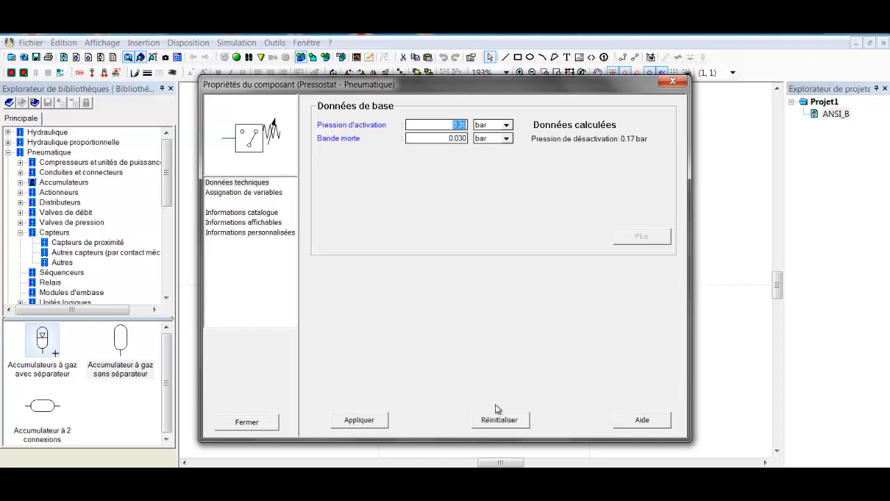
click(275, 422)
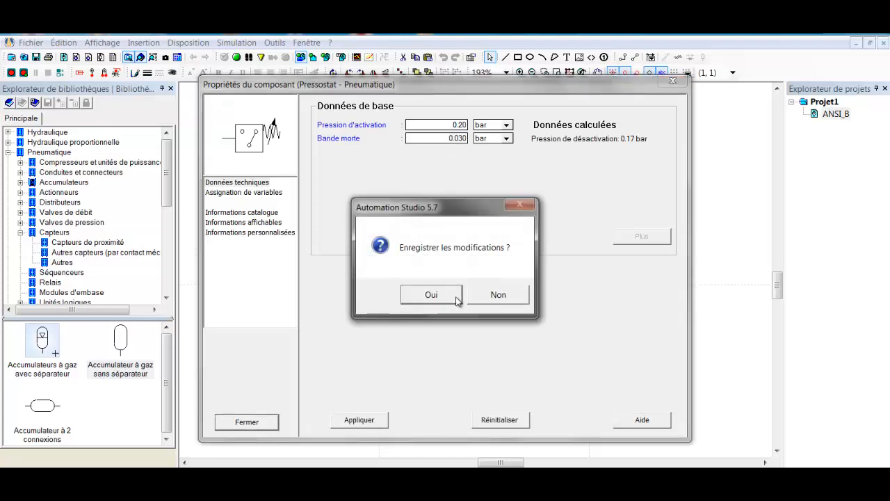
click(432, 295)
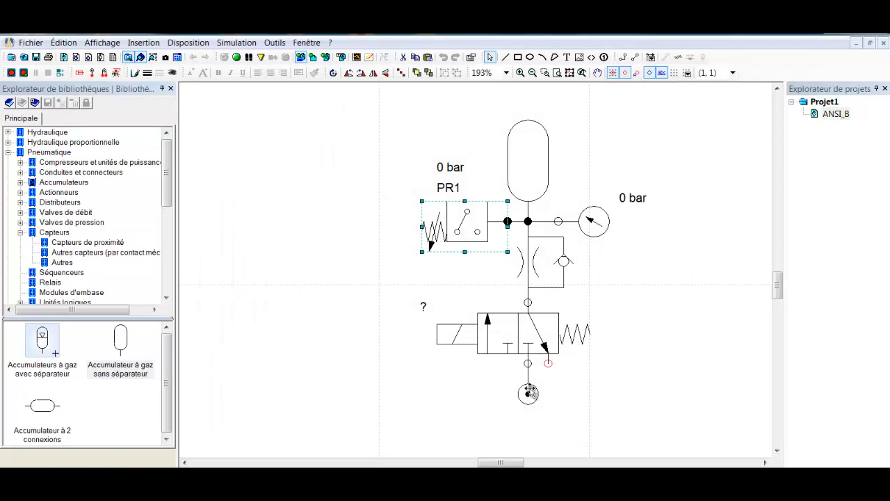
click(635, 293)
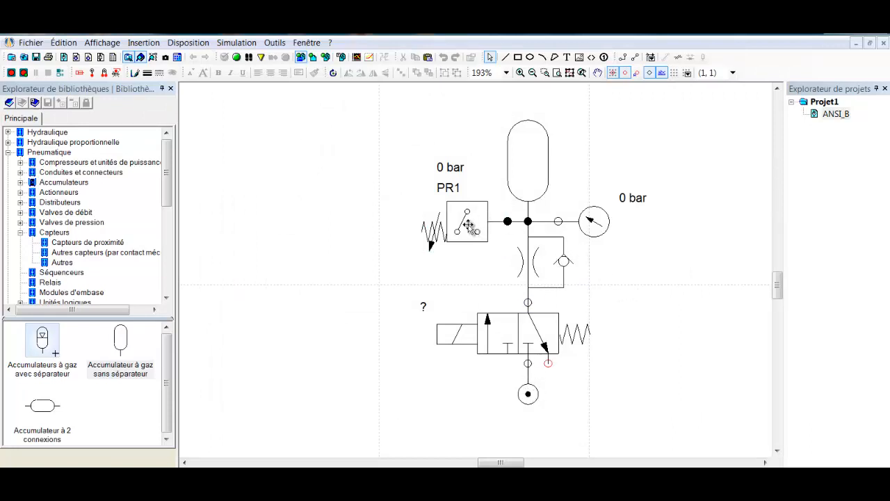
Step: Set pressure switch PR1's activation pressure to 4 bar and its dead band to 1 bar
double_click(465, 223)
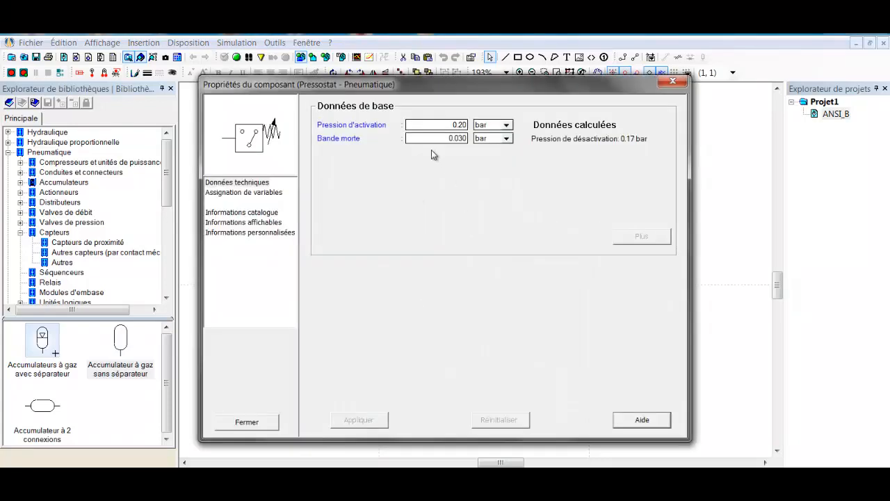
double_click(448, 125)
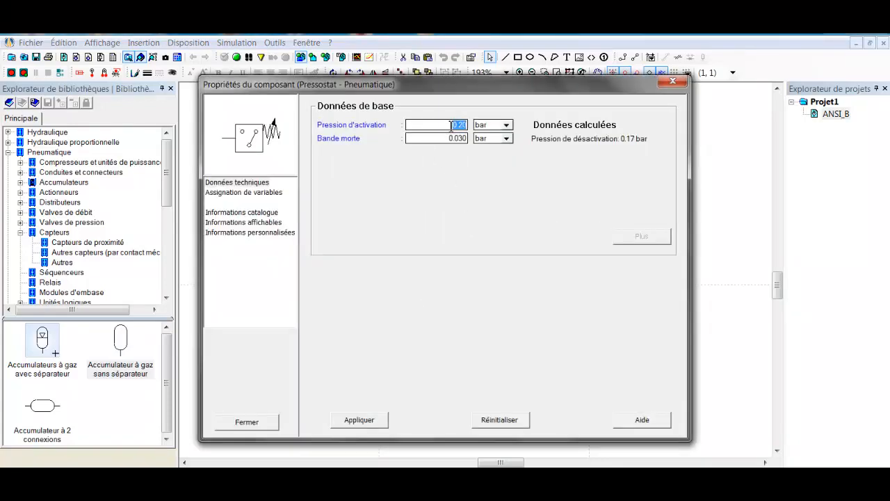
text(4)
click(508, 128)
double_click(441, 137)
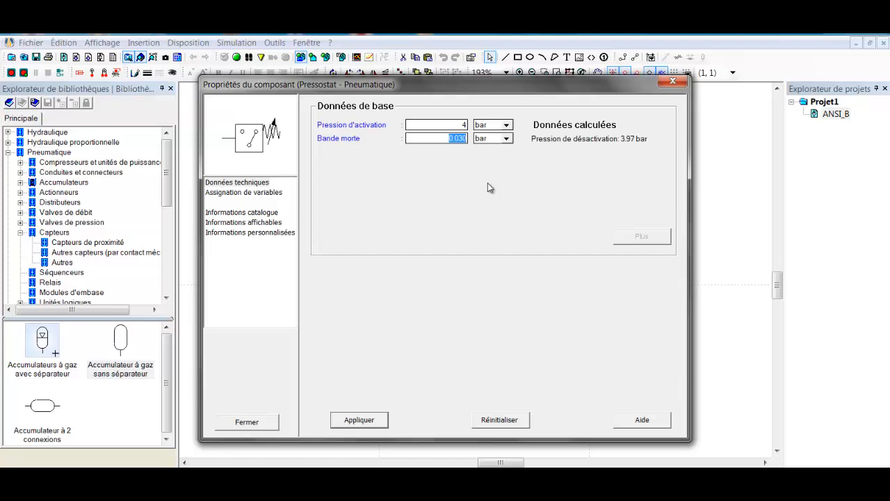
text(3)
double_click(463, 138)
text(1)
click(365, 423)
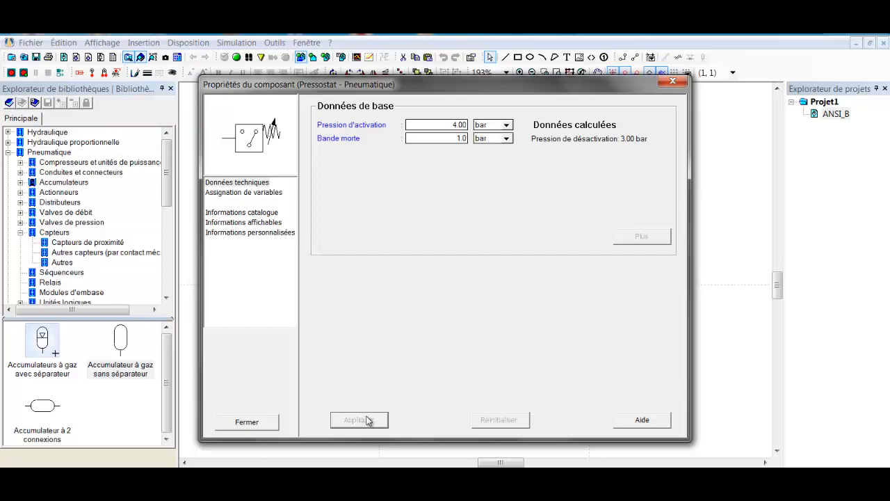
click(247, 422)
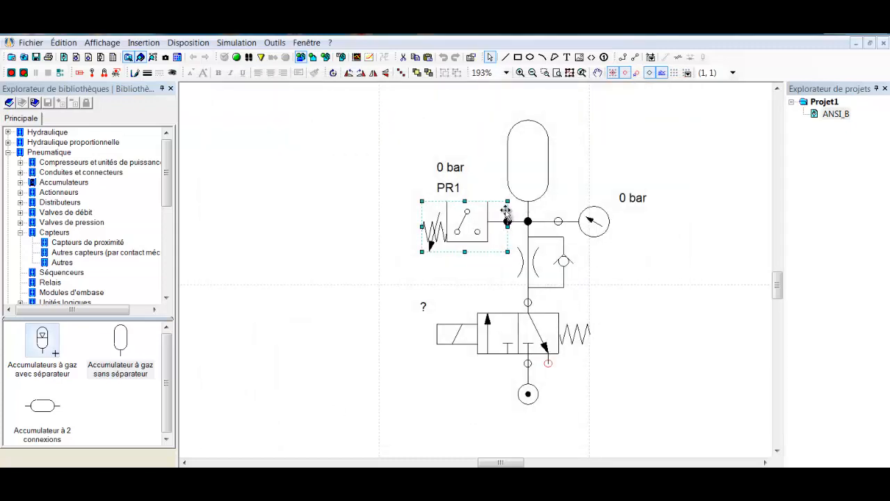
Step: Enable display of the activation pressure on the schematic for pressure switch PR1
double_click(478, 219)
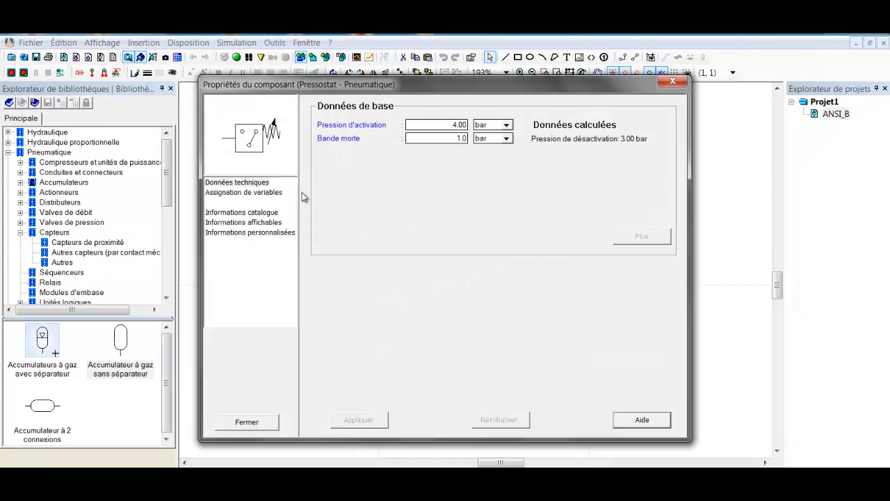
click(271, 225)
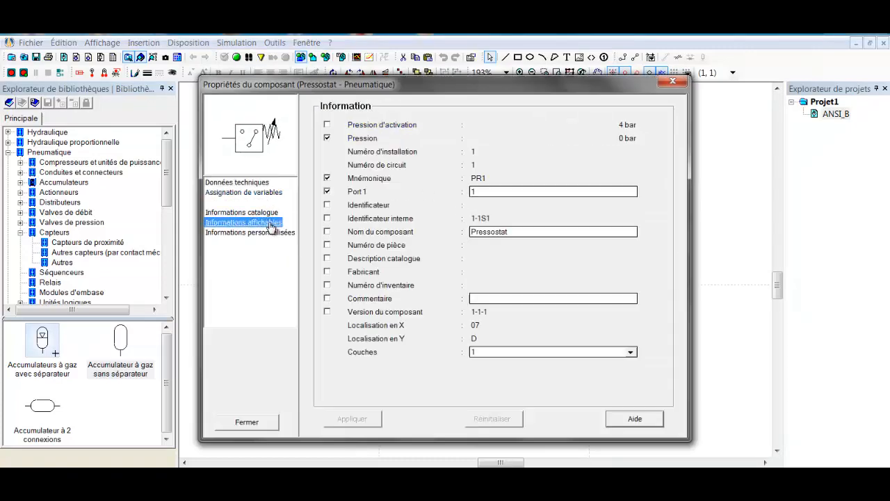
click(326, 126)
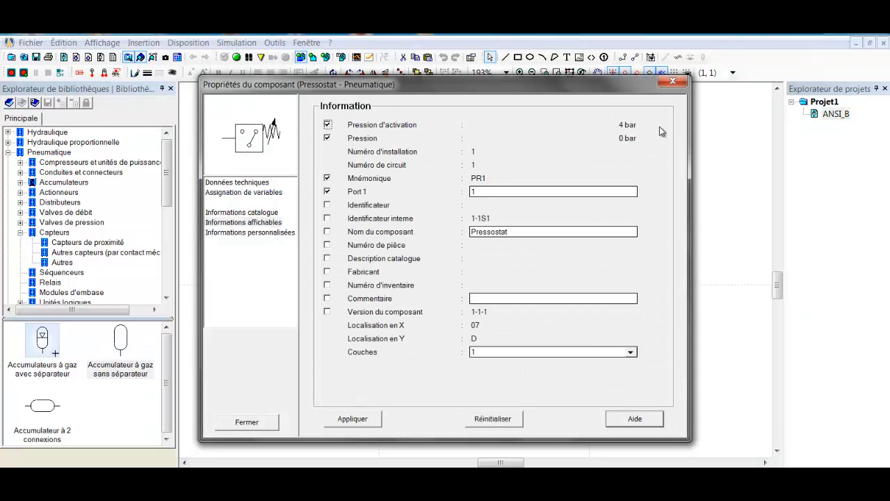
click(352, 419)
click(268, 423)
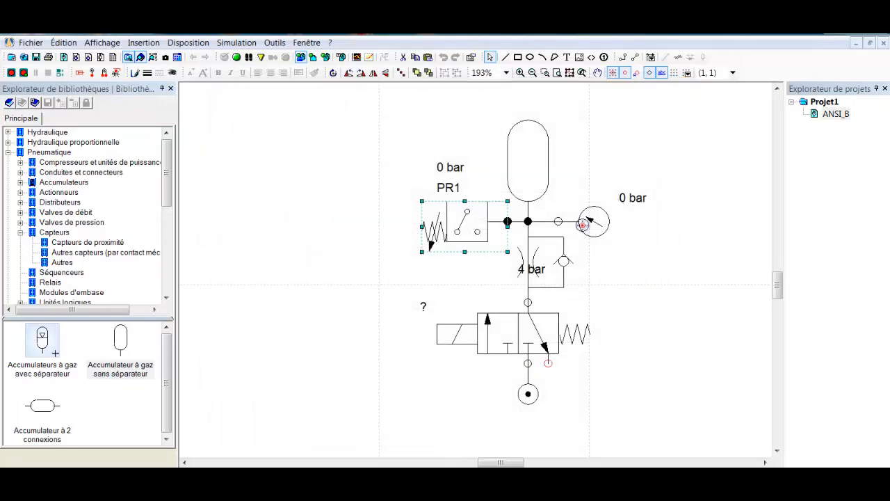
Step: Stack the pressure switch's labels above its symbol, with the 4 bar label between PR1 and the 0 bar label
click(458, 168)
click(366, 232)
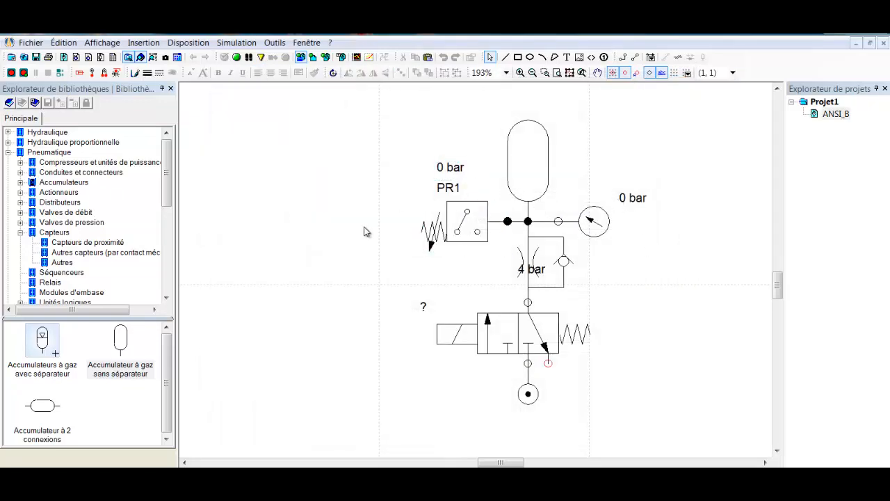
drag(532, 271, 400, 171)
drag(459, 165, 459, 154)
drag(400, 167, 451, 167)
click(421, 282)
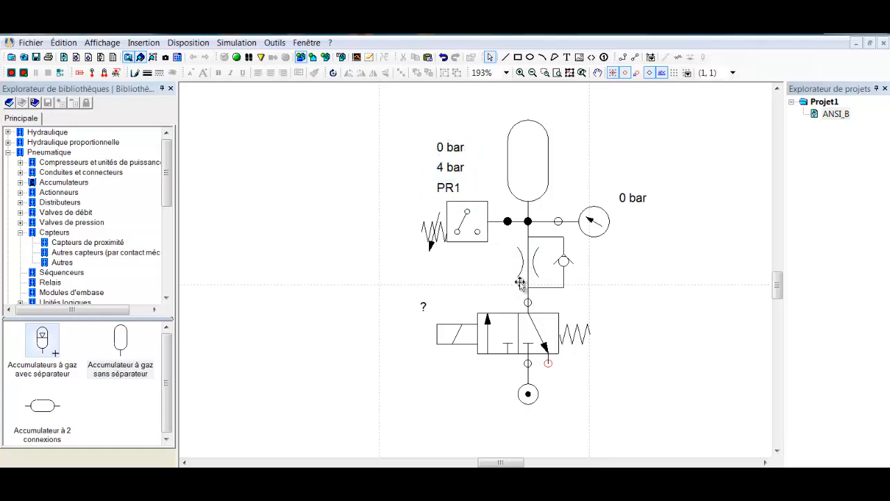
Step: Review the flow control valve's component properties without changing them
double_click(544, 273)
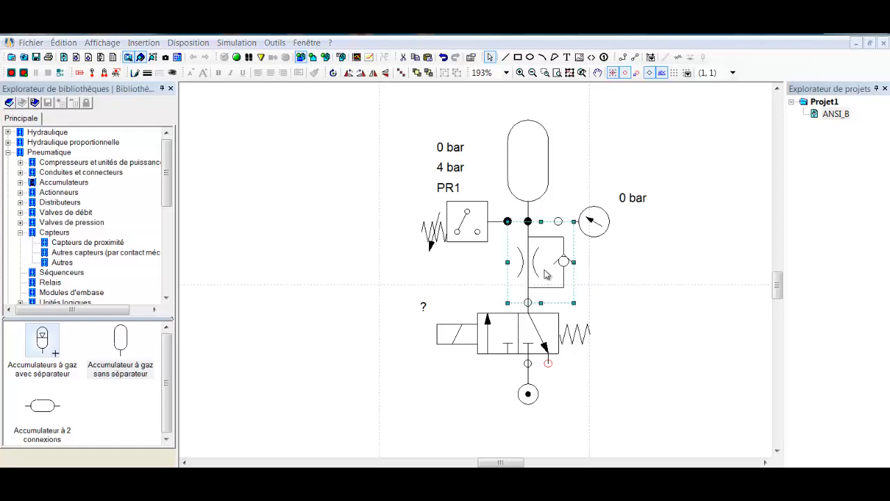
click(258, 427)
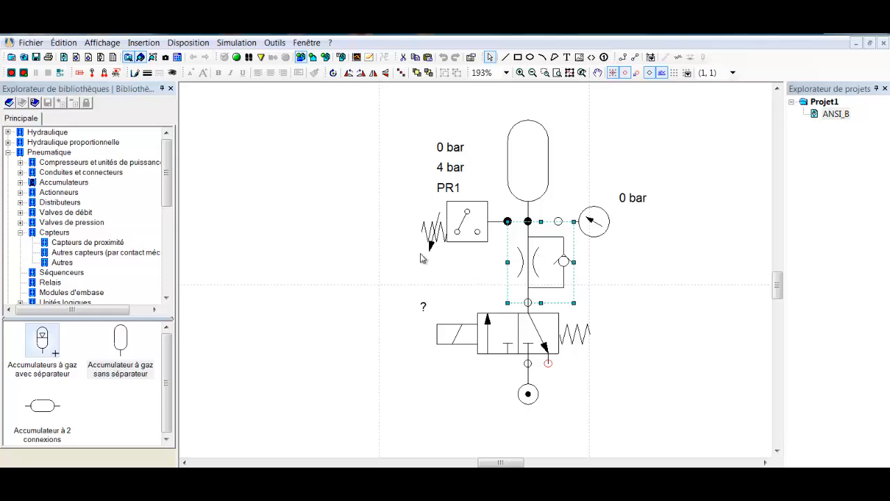
click(387, 263)
Step: Insert a 24 Volt supply and a 0 Volt common from the JIC control electricity library, spaced apart left of the pneumatic circuit
scroll(396, 272, down, 1)
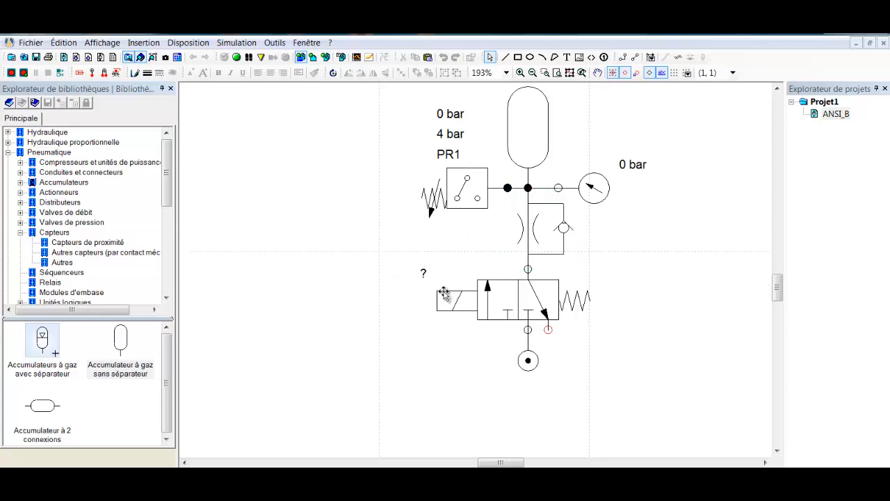
scroll(363, 247, down, 1)
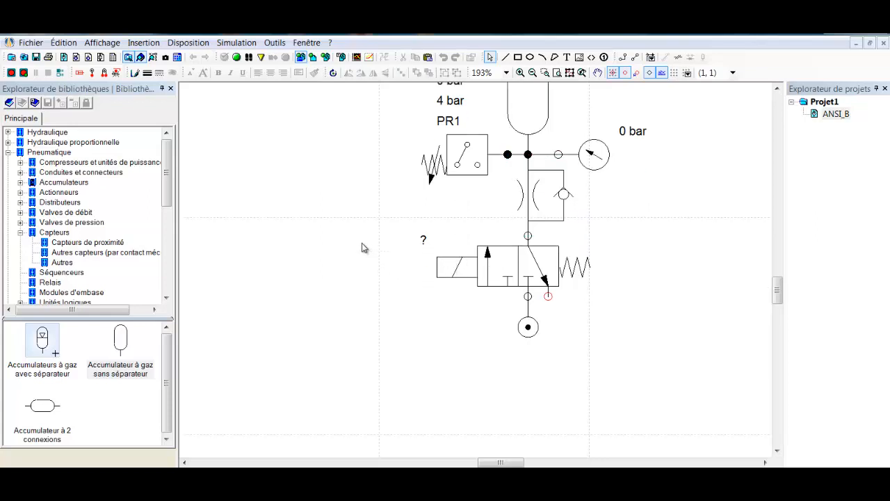
scroll(434, 247, up, 4)
scroll(420, 249, down, 2)
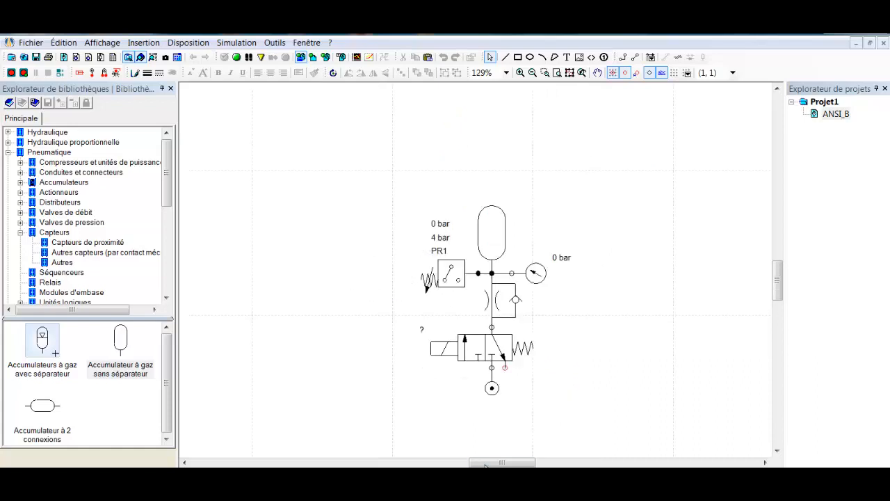
mouse_move(486, 464)
mouse_down()
mouse_move(451, 465)
mouse_move(471, 465)
mouse_up()
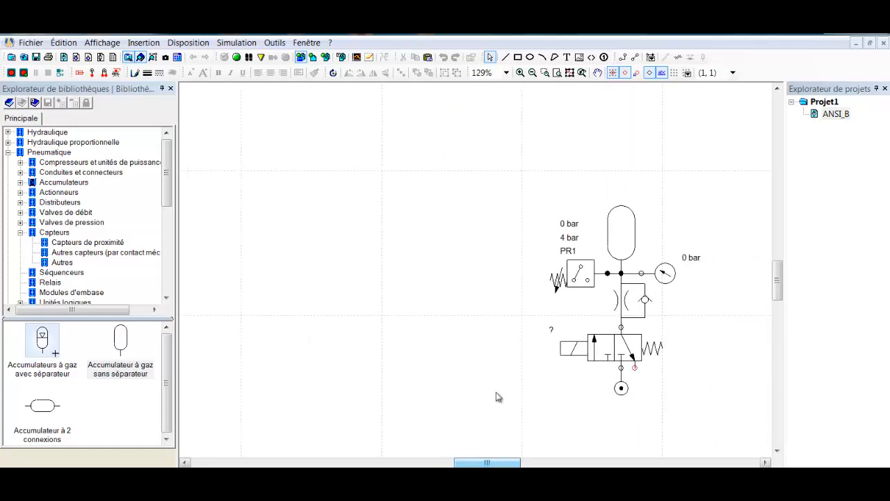
scroll(541, 365, up, 2)
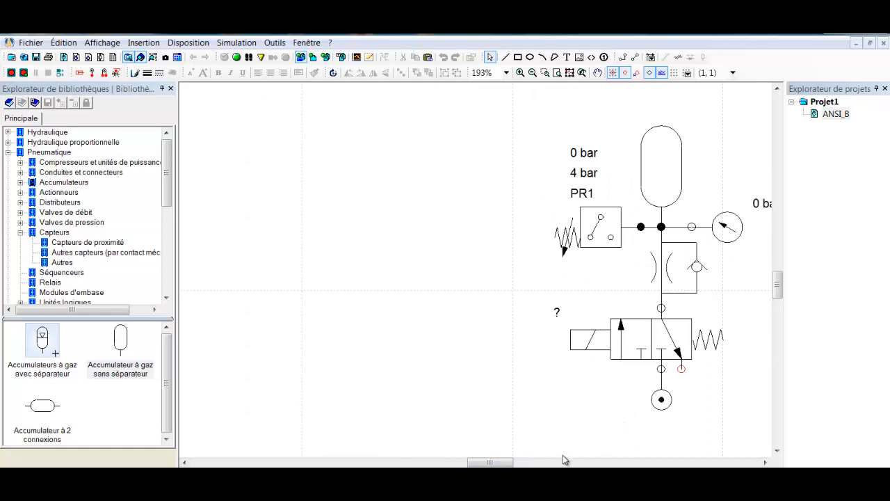
click(7, 151)
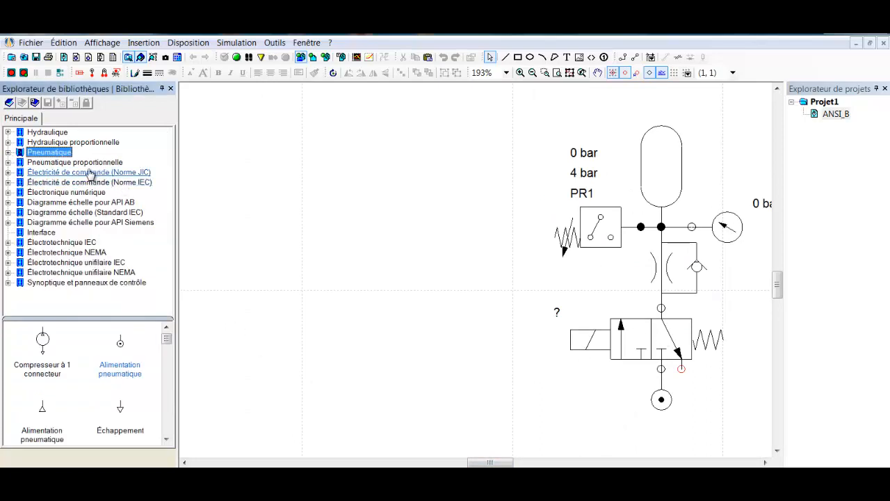
click(8, 172)
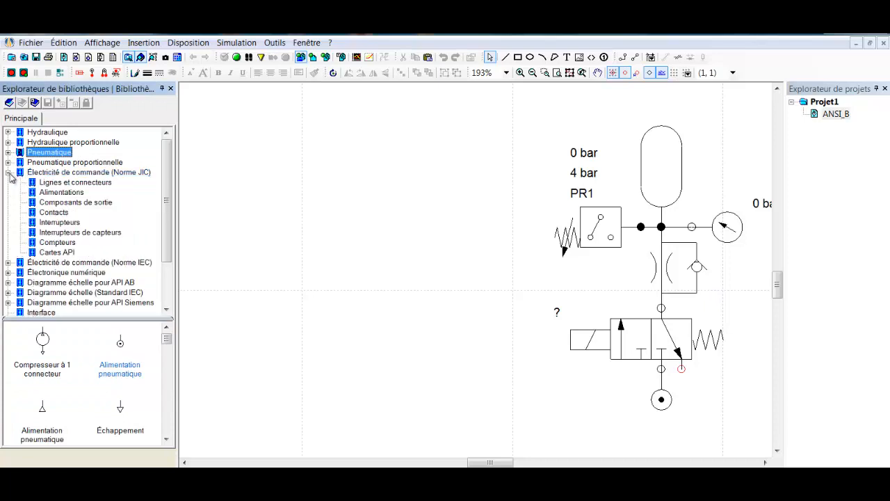
click(55, 197)
drag(166, 352, 166, 405)
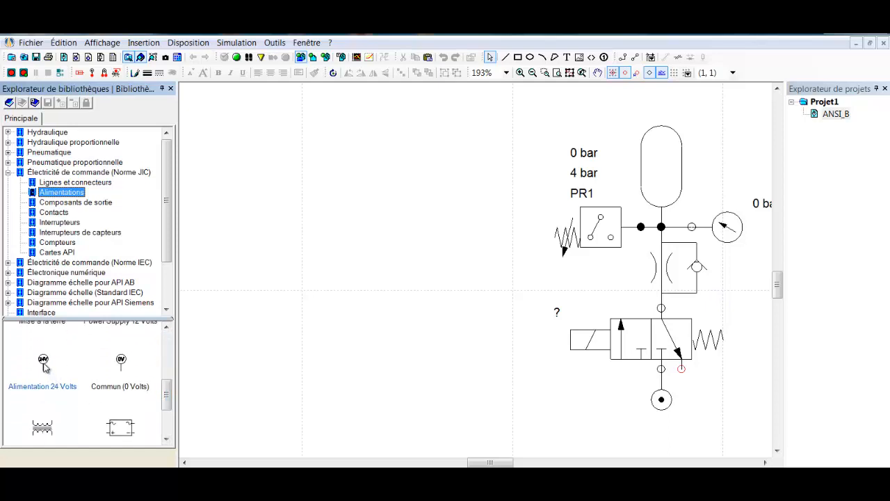
drag(46, 367, 217, 183)
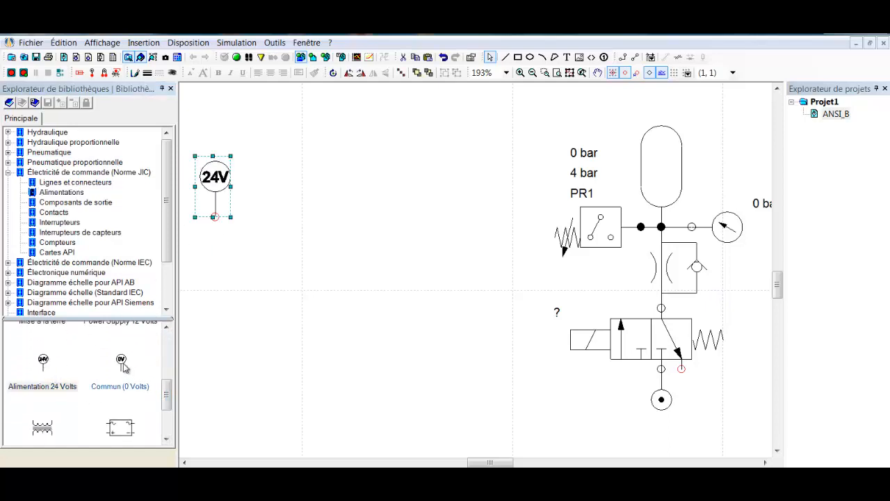
drag(122, 363, 438, 180)
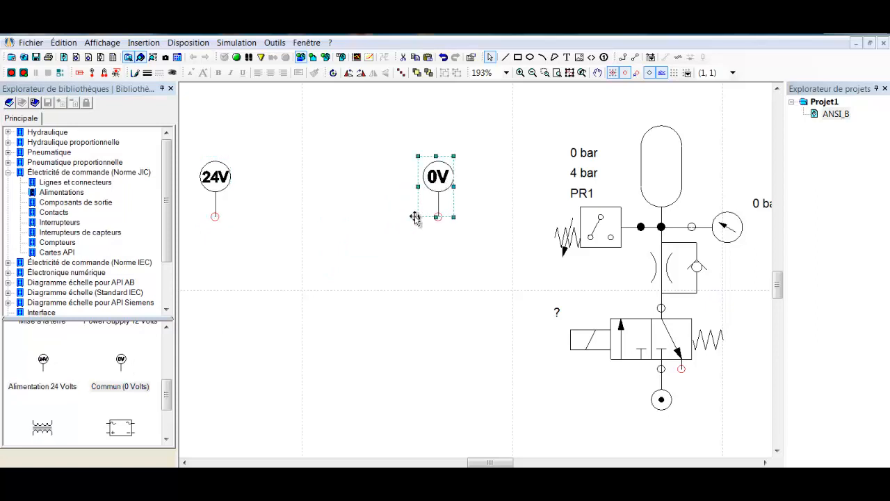
click(405, 251)
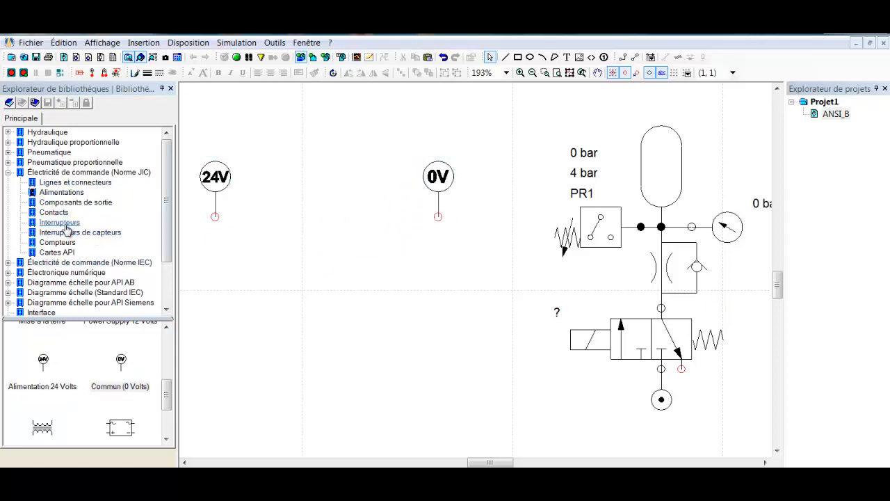
Step: Insert a normally open push button from the JIC switches library, attached to the 24 Volt supply's terminal
click(64, 224)
drag(47, 345, 261, 217)
click(258, 261)
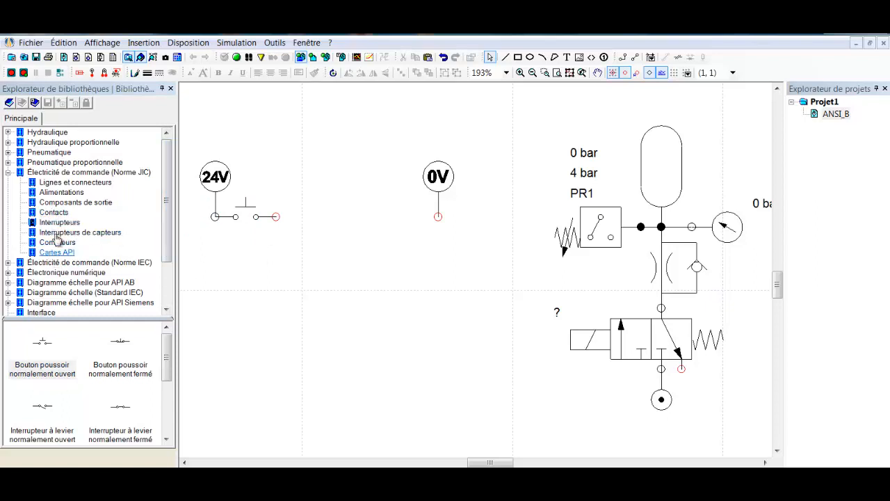
Step: Insert a coil with mnemonic CR1 in series after the push button and wire it to the 0 Volt common
click(73, 202)
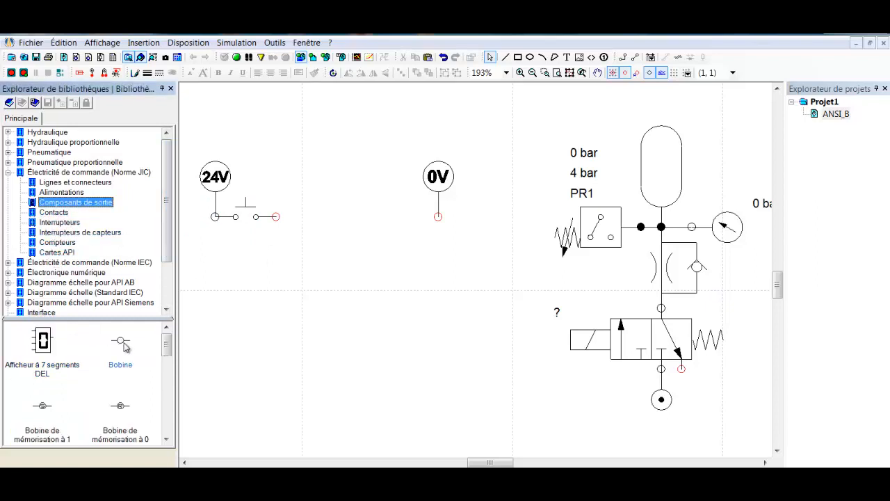
drag(125, 345, 314, 221)
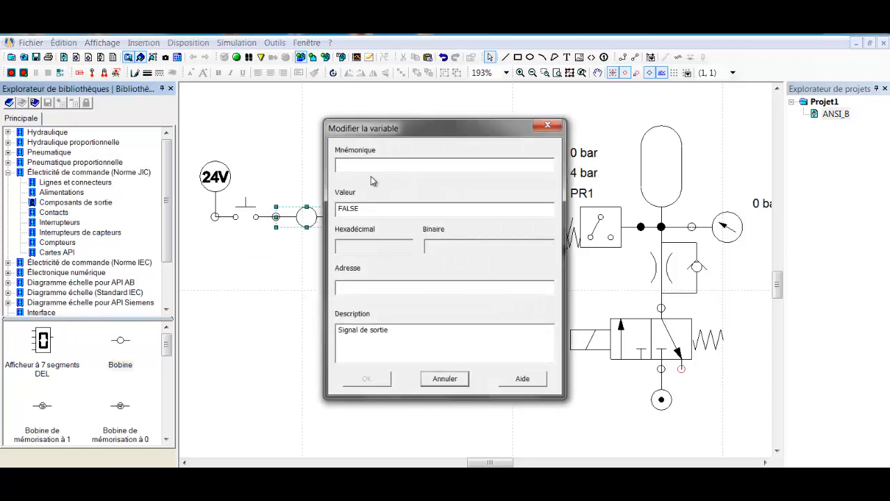
text(CR1)
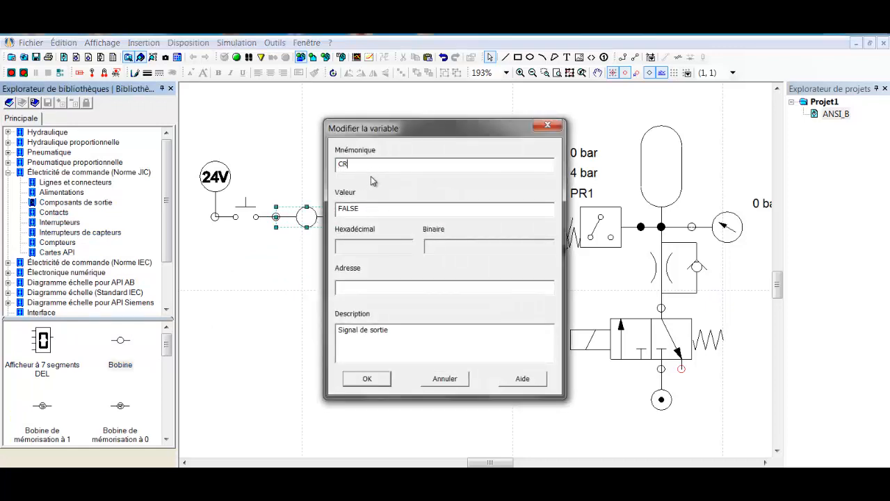
click(367, 378)
drag(337, 216, 437, 216)
click(361, 255)
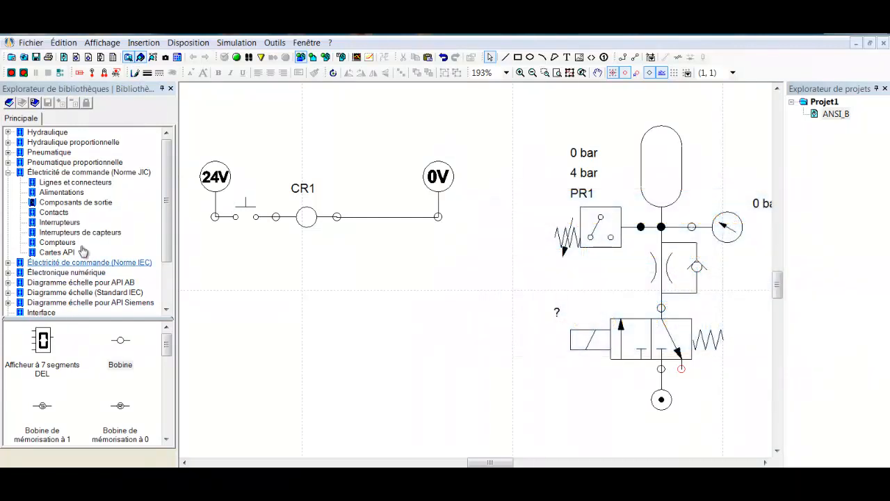
Step: Insert a normally open contact below the push button and link it to the CR1 variable
click(54, 212)
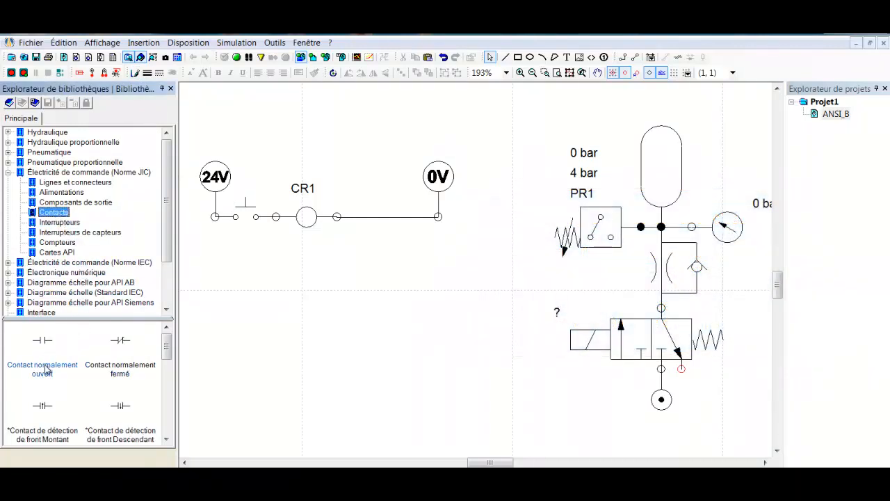
drag(45, 368, 230, 264)
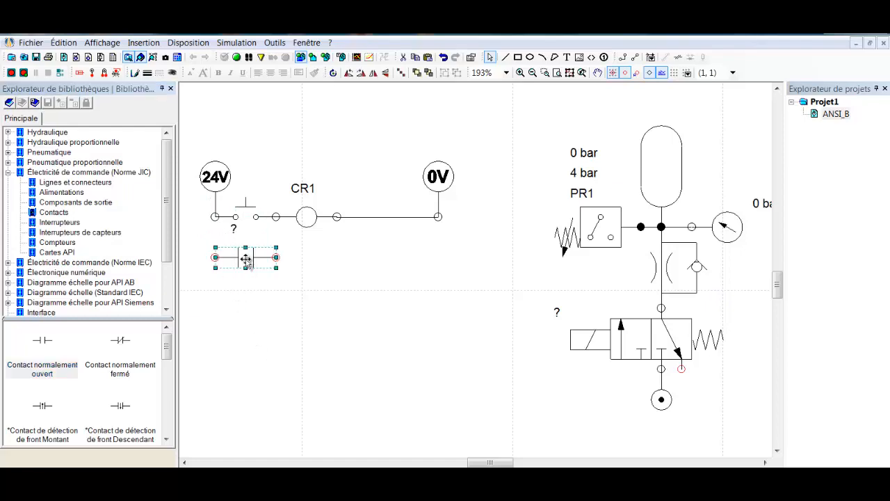
double_click(246, 259)
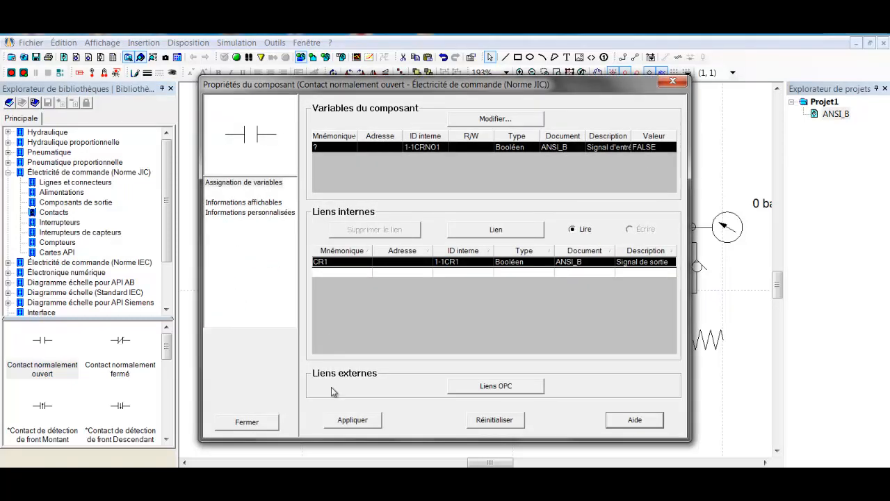
click(362, 422)
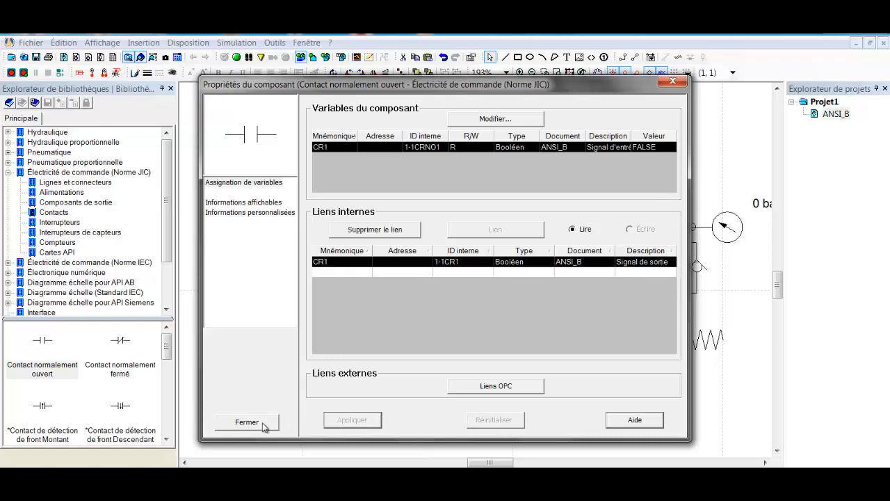
click(254, 422)
Step: Lower the CR1 contact slightly and wire both its ends in parallel across the push button
drag(252, 260, 254, 279)
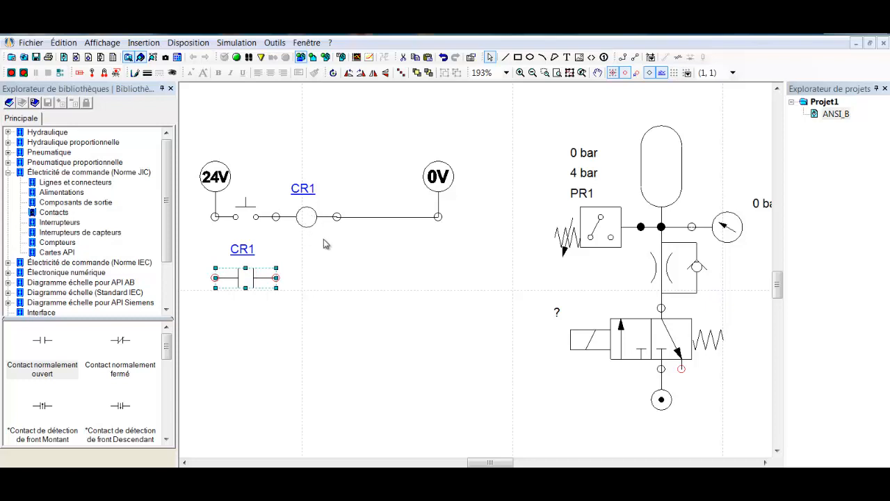
click(236, 334)
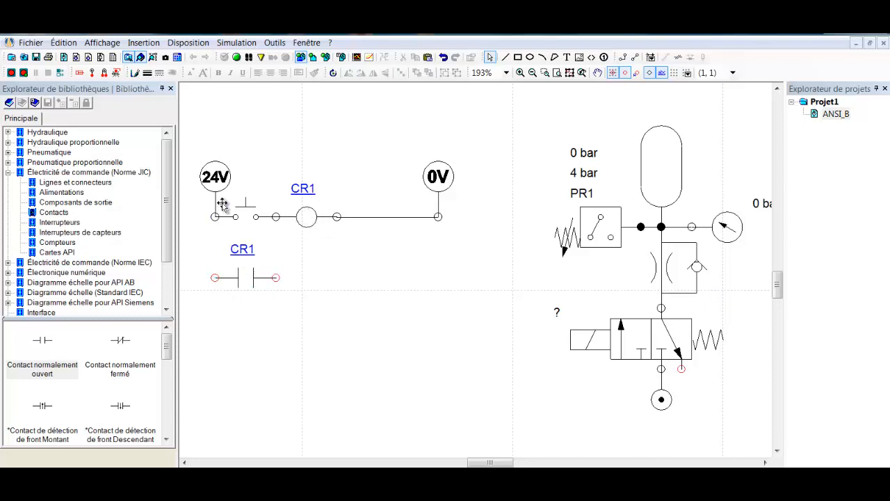
drag(218, 216, 216, 276)
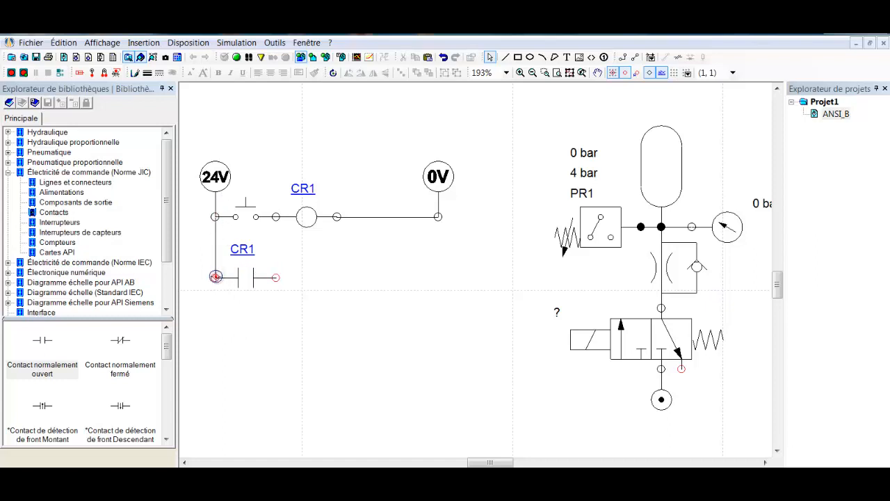
drag(276, 277, 275, 216)
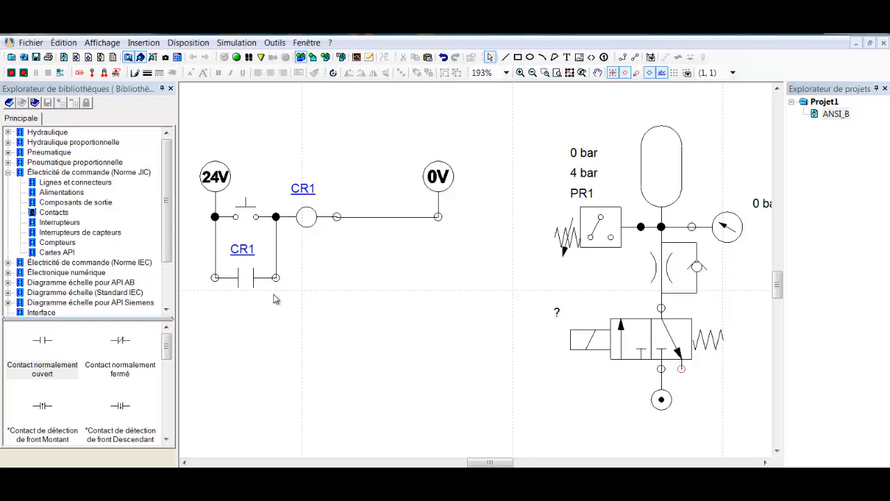
Step: Duplicate the CR1 contact, align the copy below the original, and wire its supply side to the 24 Volt line
click(244, 276)
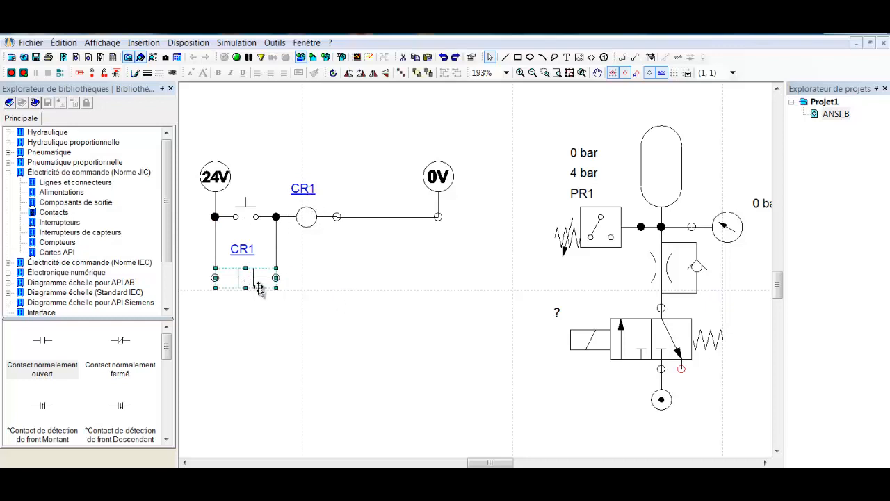
key(ctrl+c)
key(ctrl+v)
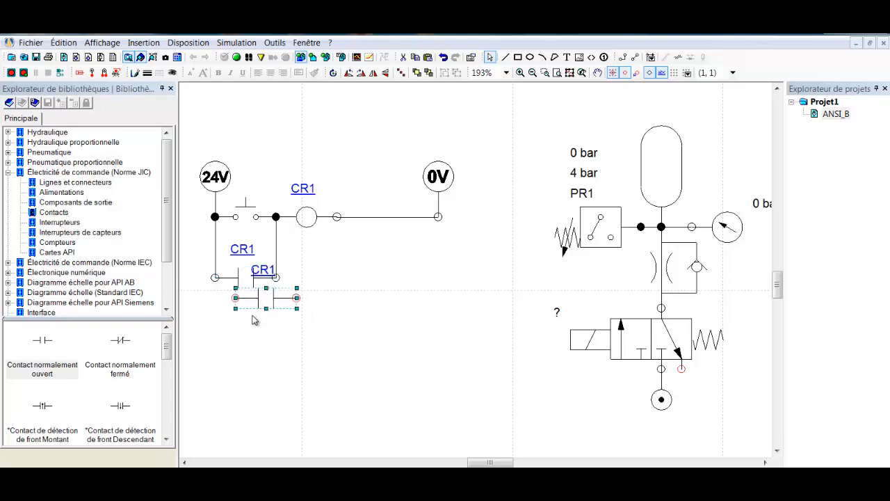
drag(266, 301, 245, 332)
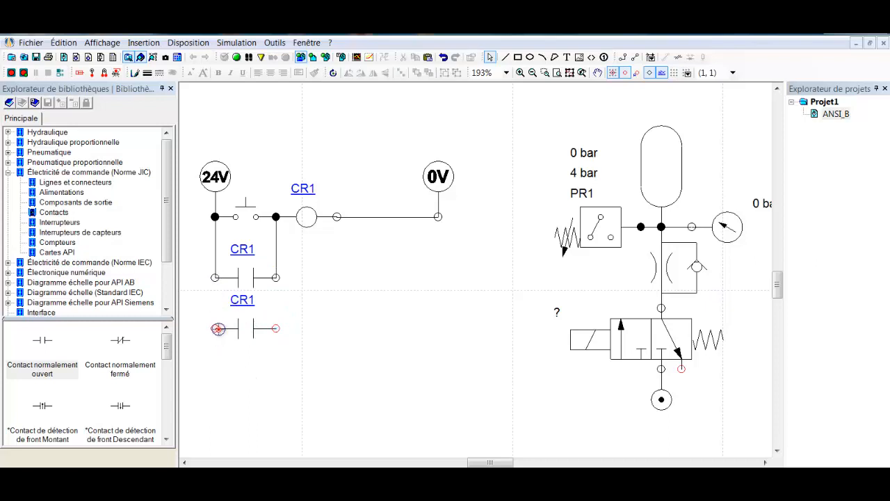
mouse_move(215, 328)
mouse_down()
mouse_move(224, 263)
mouse_move(215, 217)
mouse_up()
Step: Insert a DC/AC solenoid with mnemonic S1 in series after the lower CR1 contact and wire it to the 0 Volt line
click(70, 172)
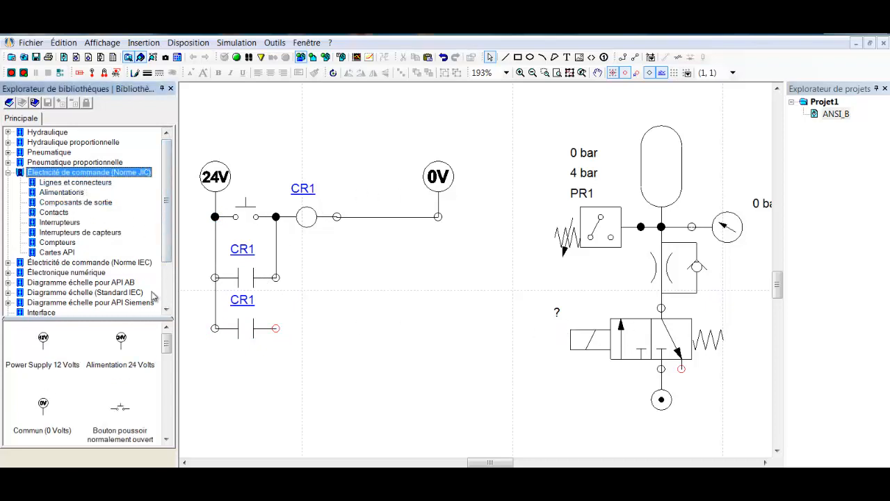
scroll(169, 341, down, 2)
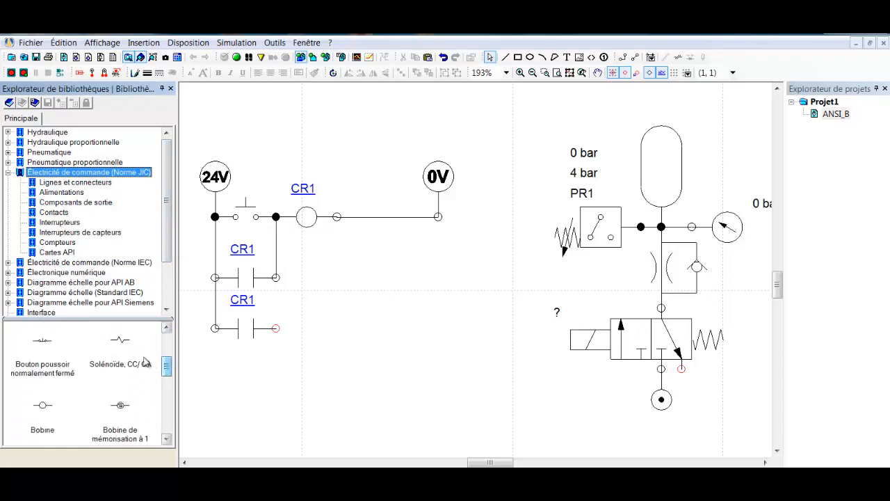
drag(121, 349, 306, 339)
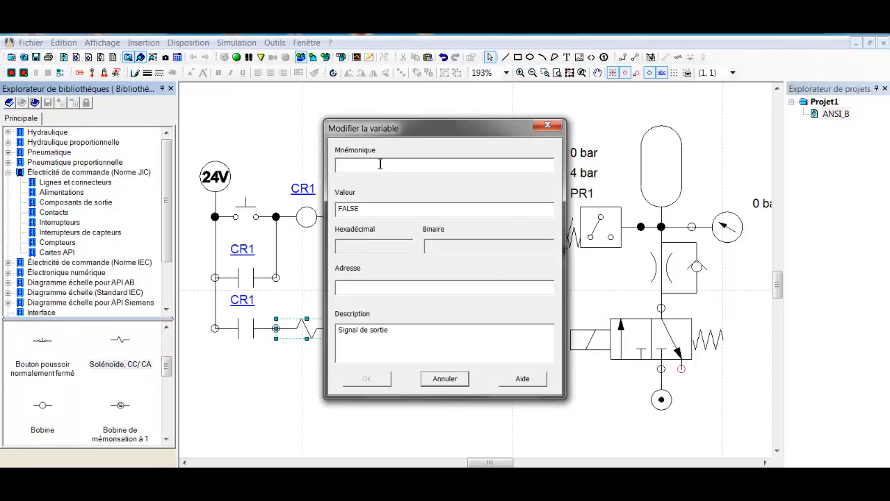
text(S1)
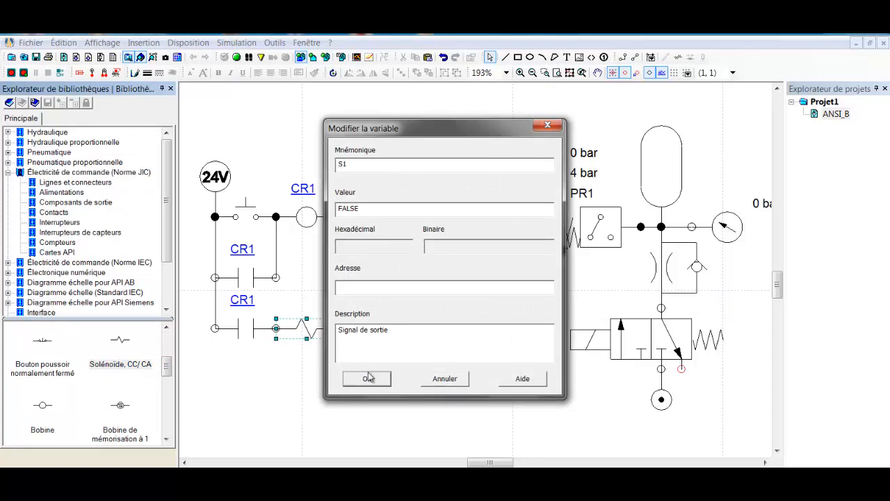
click(368, 378)
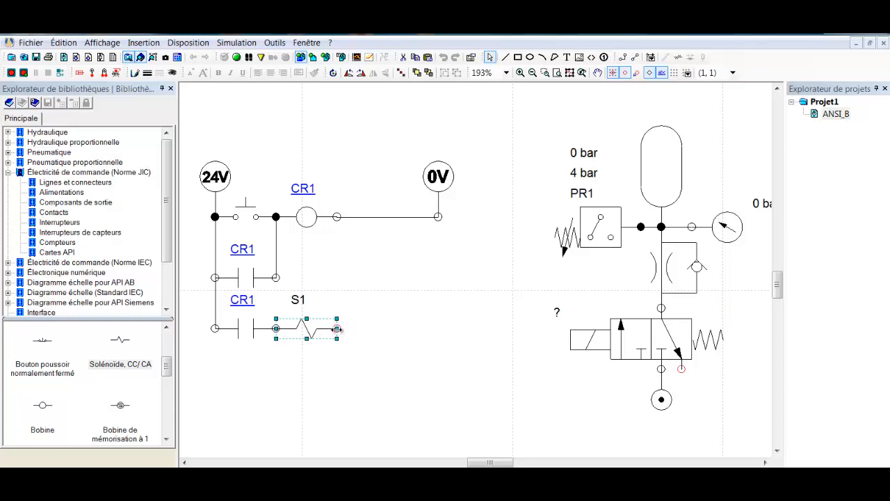
click(363, 365)
mouse_move(335, 328)
mouse_down()
mouse_move(430, 318)
mouse_move(438, 217)
mouse_up()
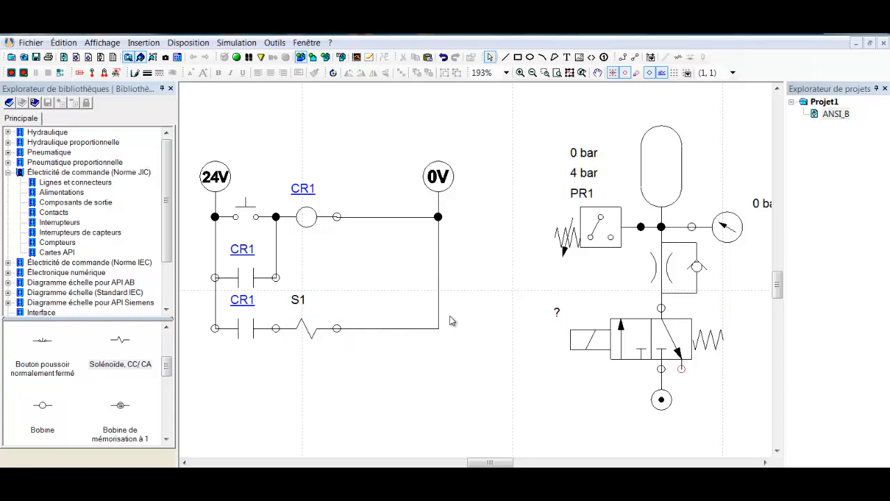
Step: Link the pneumatic directional valve's solenoid variable to S1
double_click(590, 343)
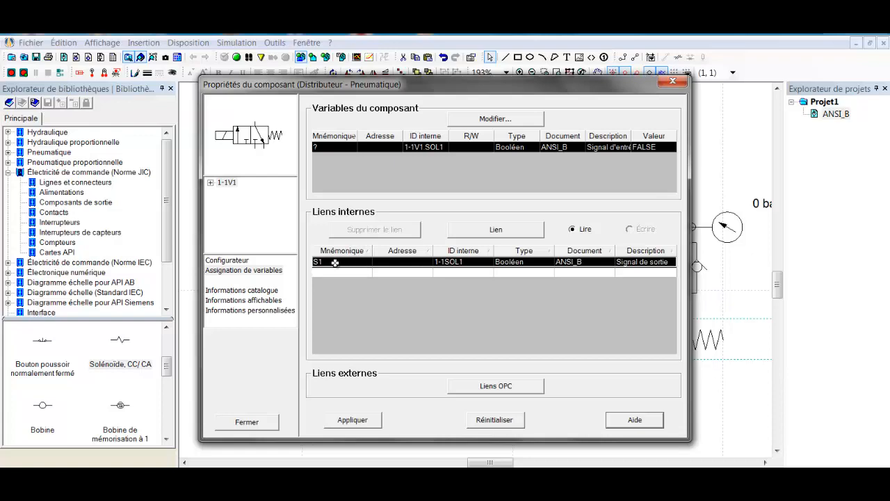
click(357, 420)
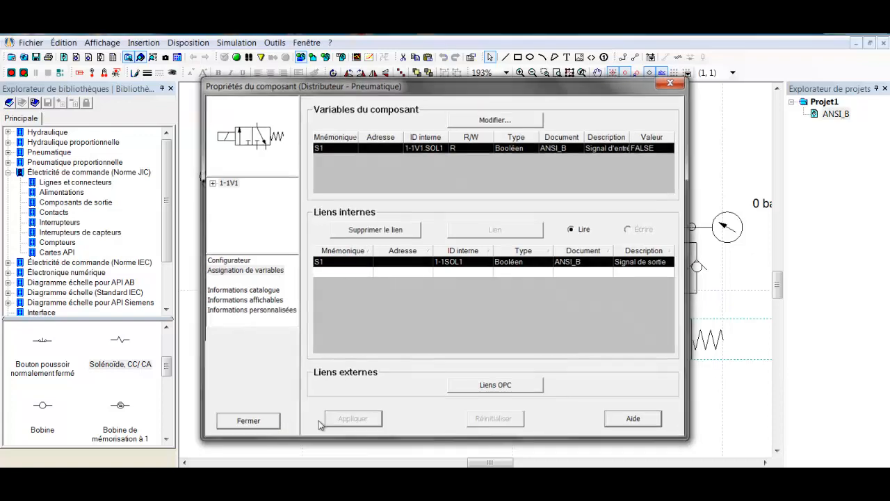
click(263, 423)
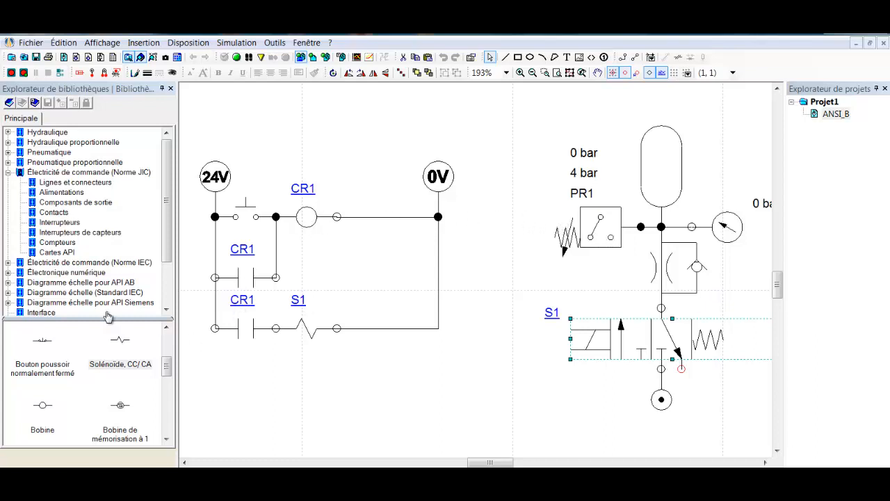
Step: Insert a normally open pressure switch contact below the S1 rung and wire it to the 24 Volt line
click(52, 232)
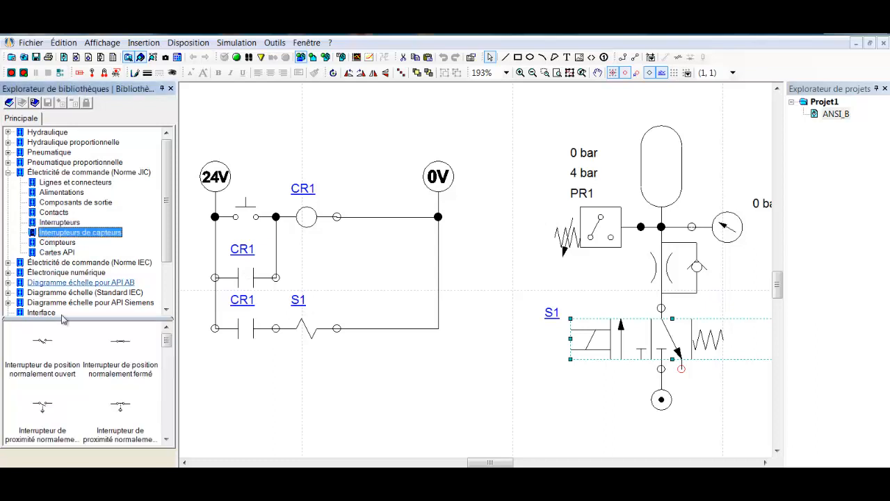
drag(167, 340, 168, 355)
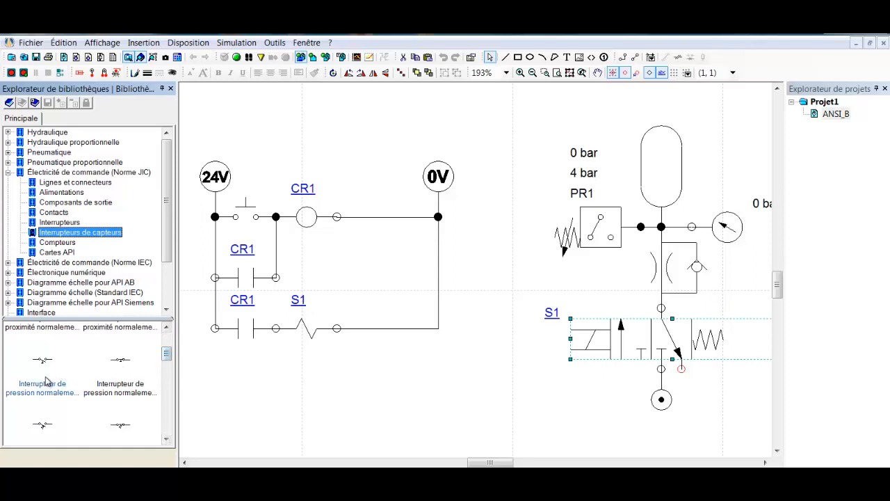
drag(43, 384, 246, 388)
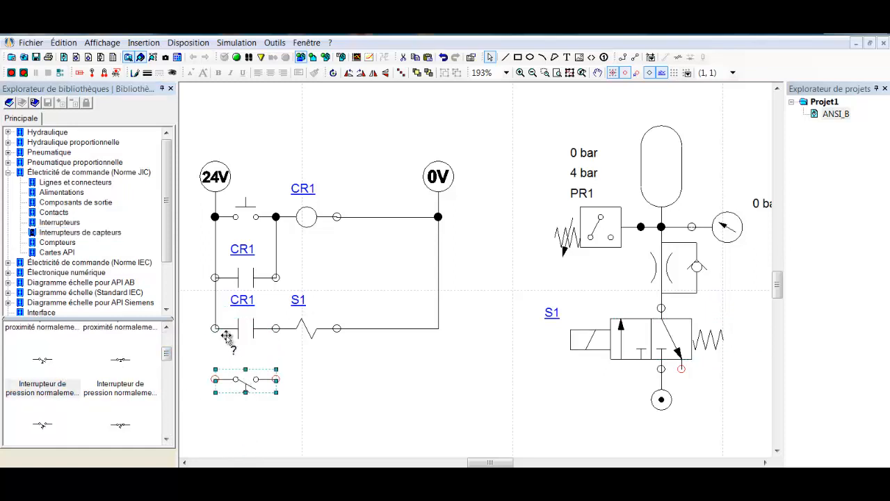
click(215, 379)
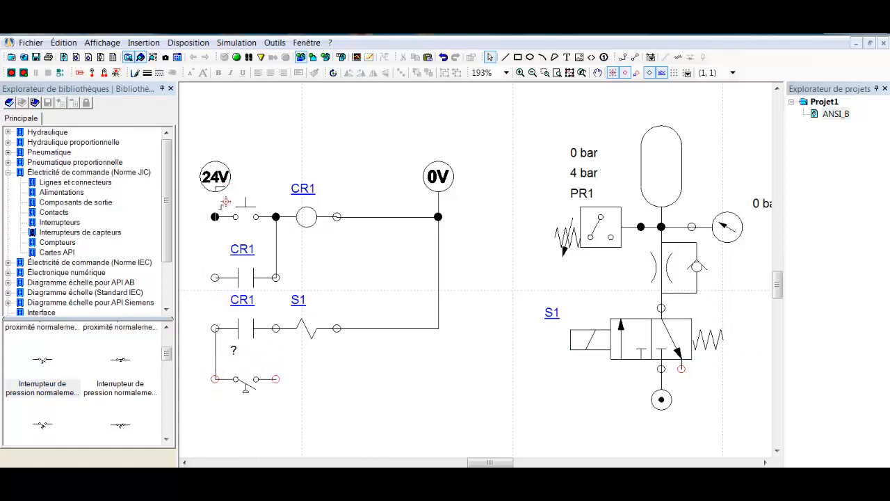
click(215, 217)
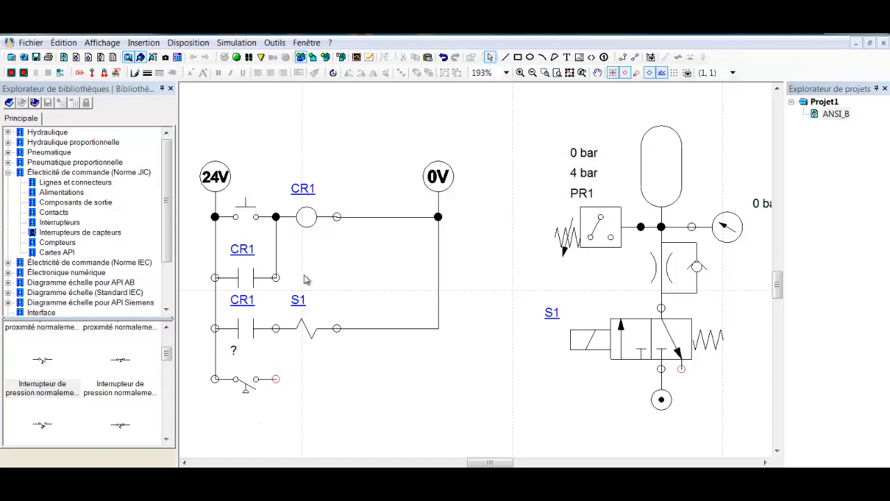
Step: Duplicate the CR1 coil and place the copy in series after the pressure switch contact
click(309, 221)
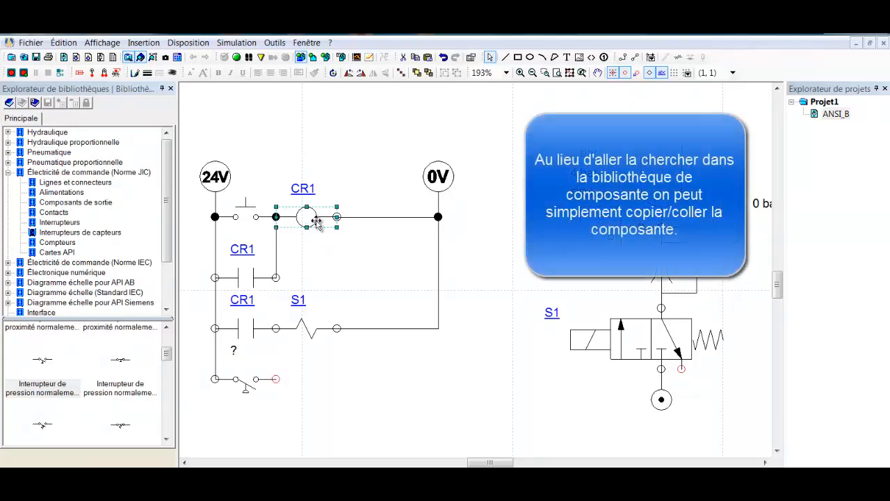
click(352, 290)
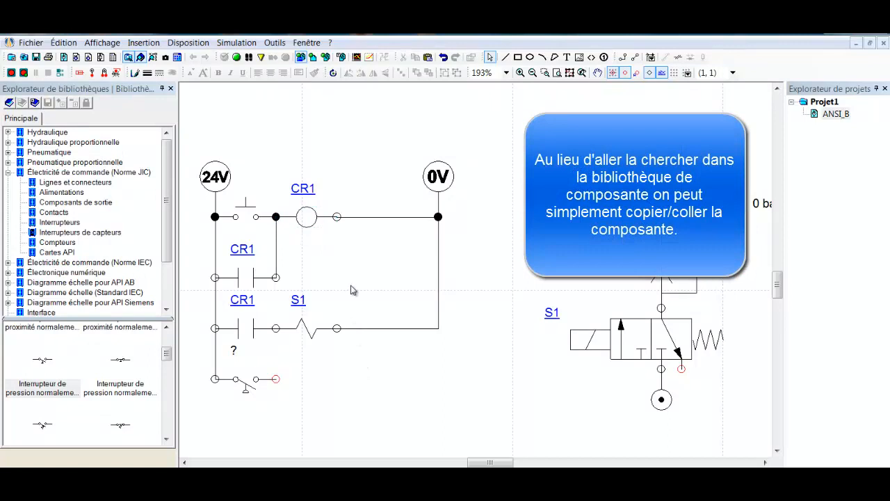
click(306, 217)
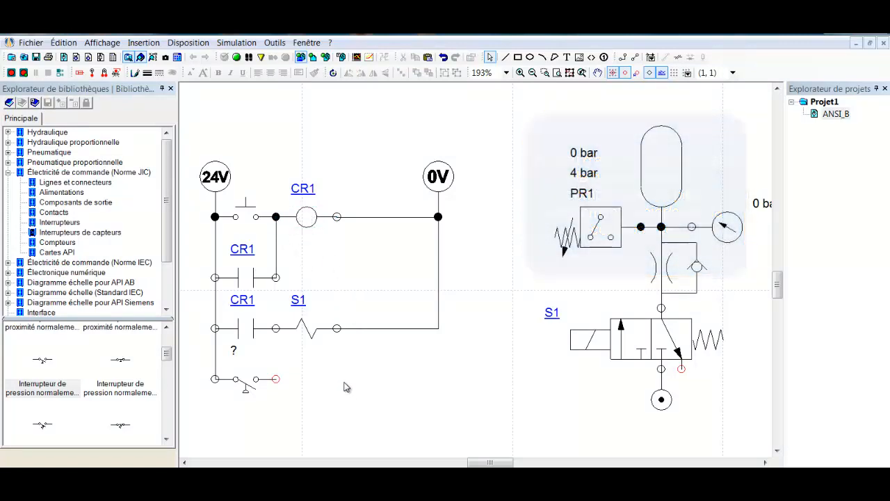
key(ctrl+v)
drag(344, 381, 313, 382)
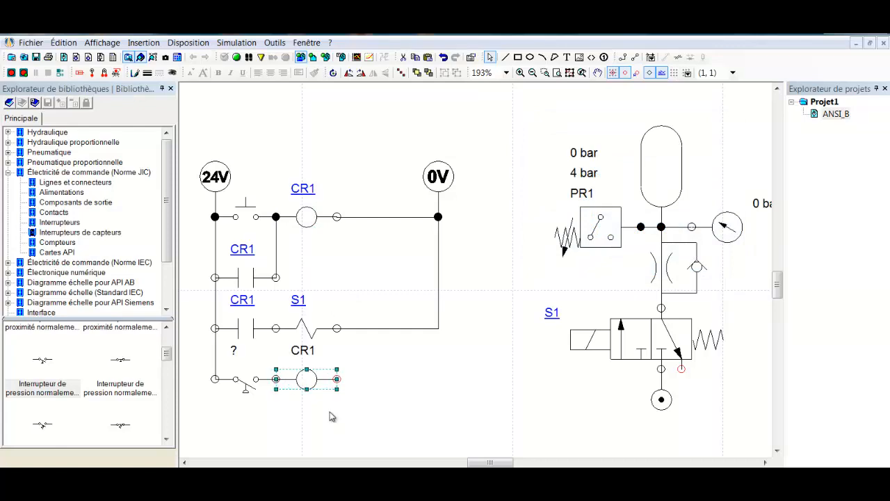
click(332, 414)
Step: Change the mnemonic of the duplicated coil after the pressure switch contact to CR2
double_click(309, 379)
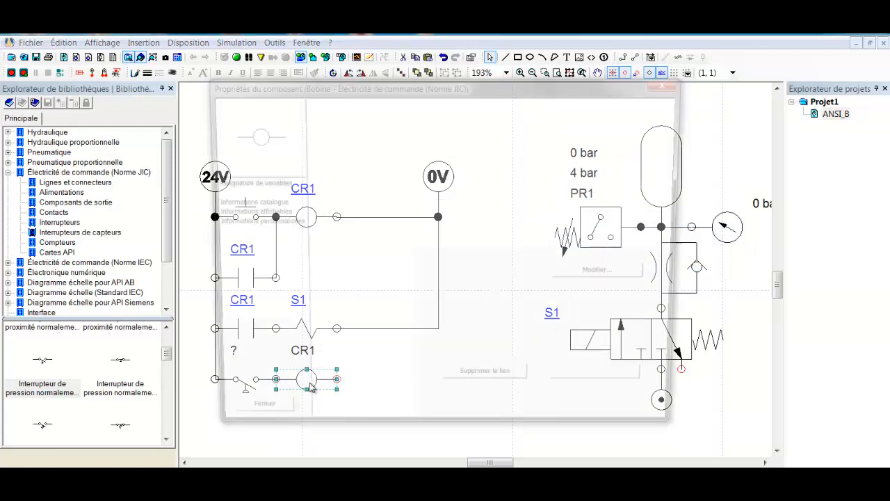
click(480, 123)
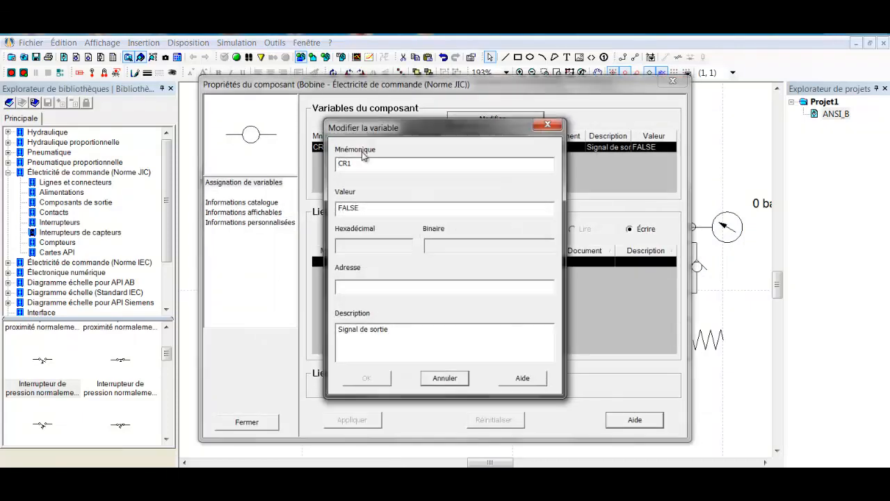
key(BackSpace)
text(2)
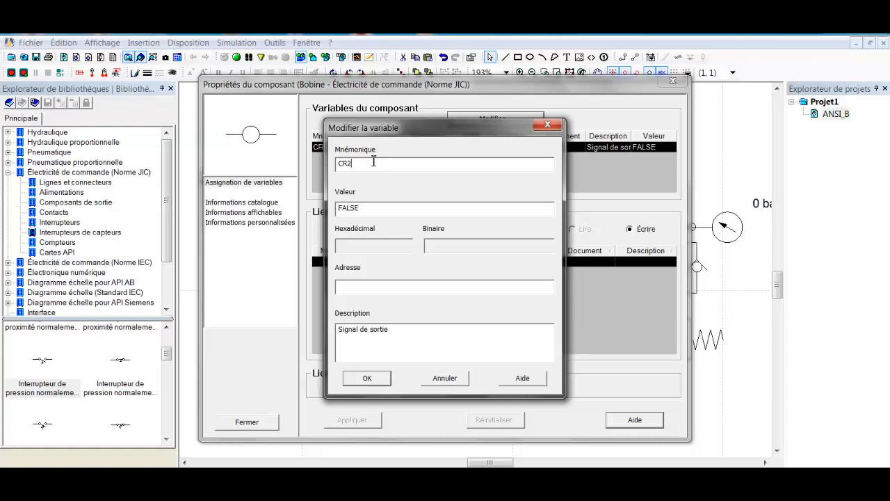
click(367, 378)
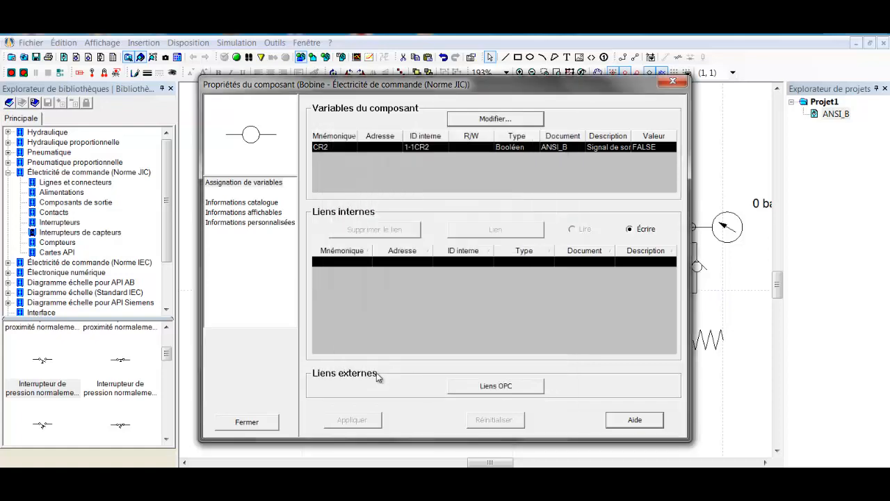
click(270, 426)
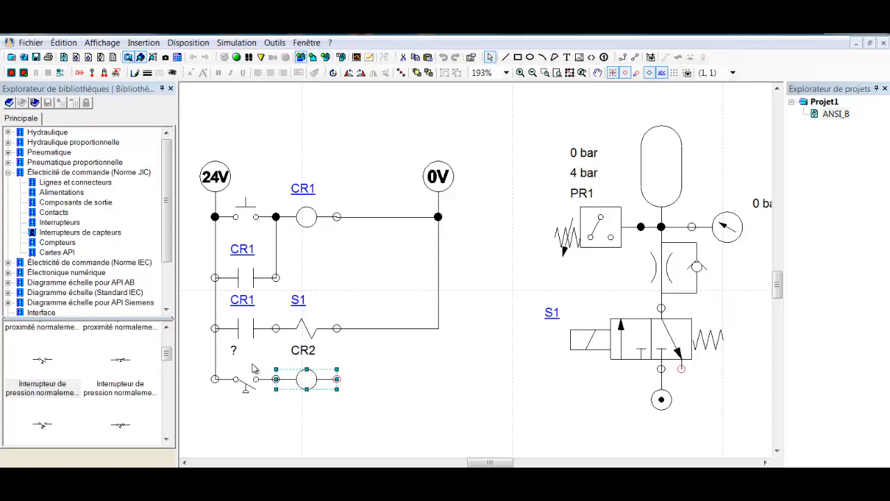
Step: Link the normally open pressure switch contact to PR1 and wire the CR2 coil to the 0 Volt line
click(242, 382)
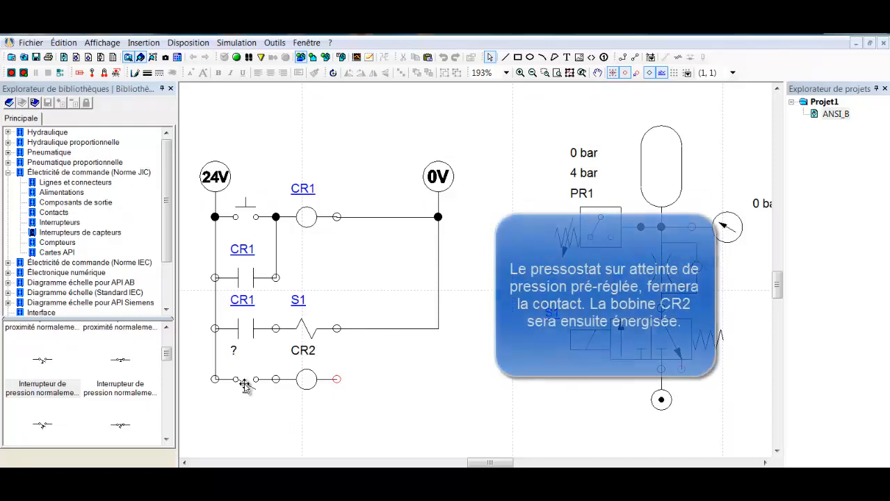
double_click(244, 384)
click(349, 262)
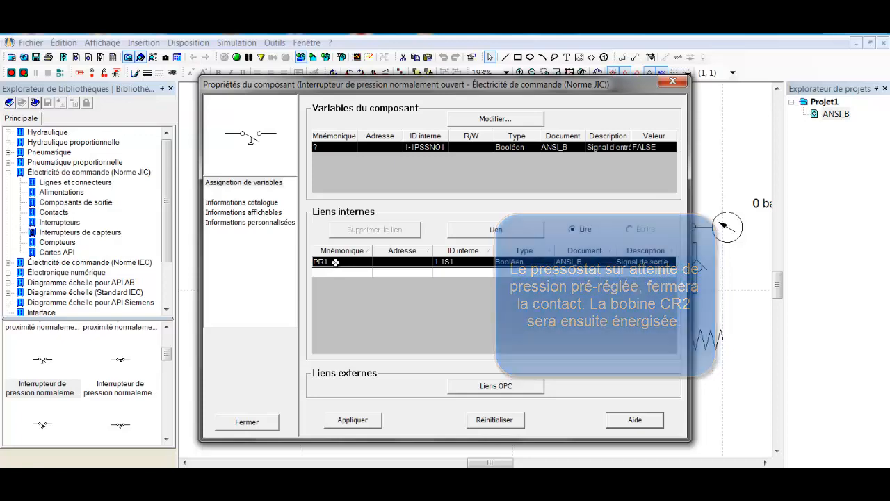
click(365, 420)
click(256, 423)
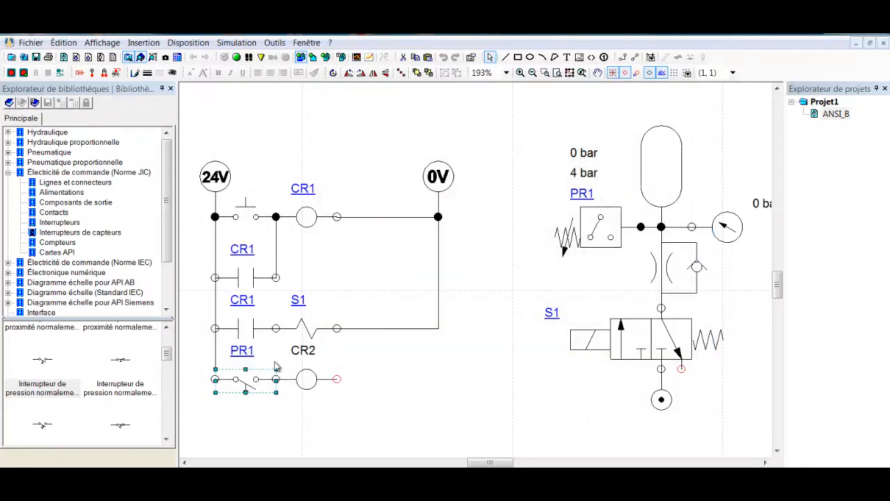
drag(336, 379, 438, 217)
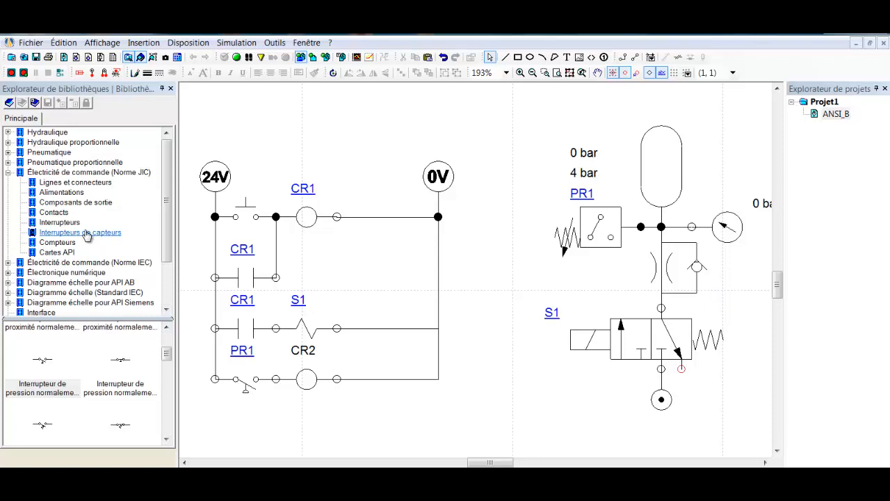
Step: Insert a normally open on-delay timed contact below the pressure switch rung and wire it to the 24 Volt line
click(54, 212)
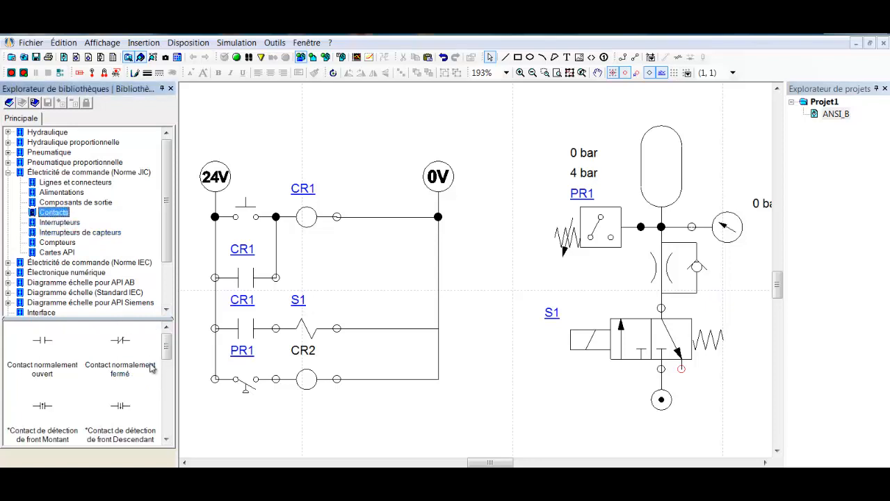
drag(170, 358, 173, 385)
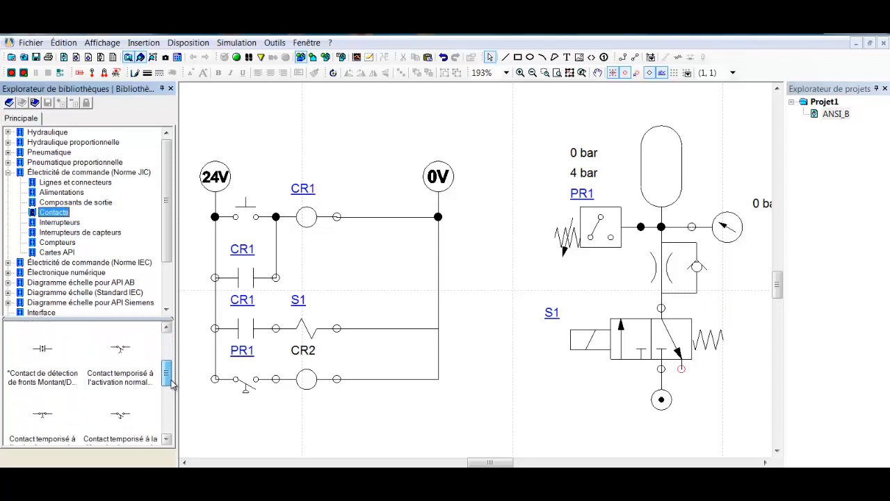
mouse_move(126, 357)
mouse_down()
mouse_move(134, 378)
mouse_move(248, 445)
mouse_move(208, 258)
mouse_move(216, 216)
mouse_up()
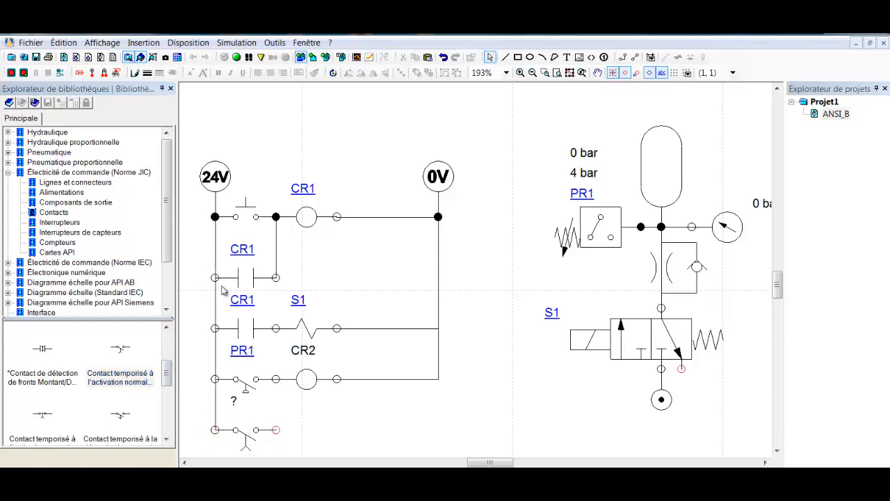
Step: Link the timed contact on the bottom rung to the CR2 coil variable
scroll(278, 397, down, 1)
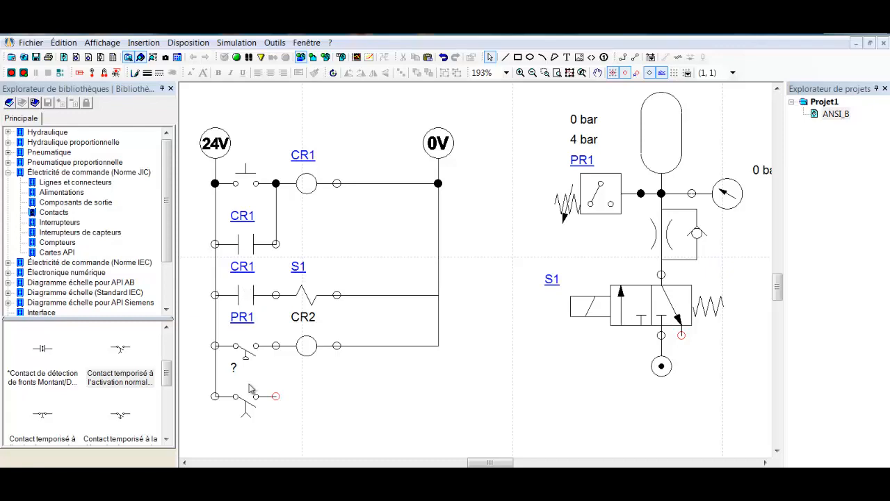
double_click(247, 409)
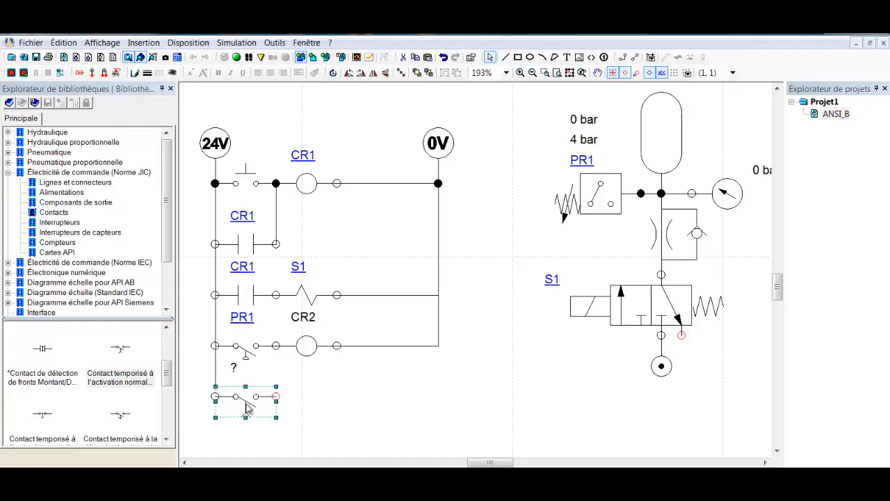
click(336, 273)
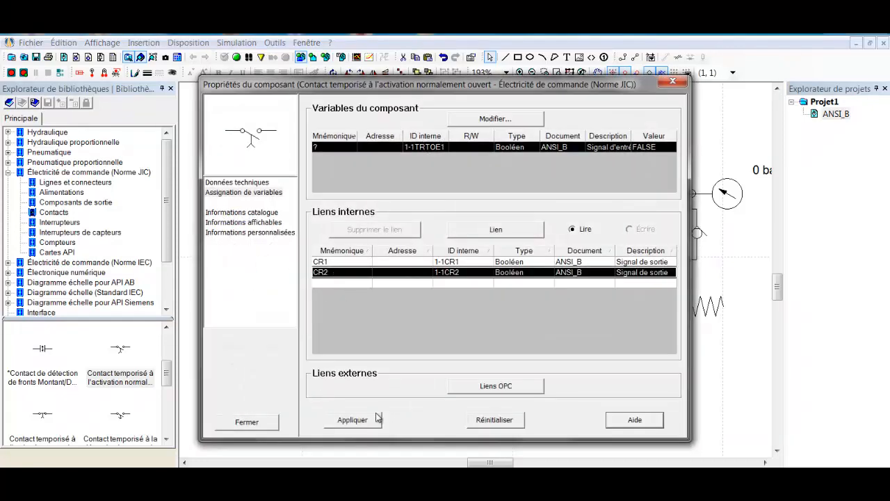
click(352, 420)
click(247, 422)
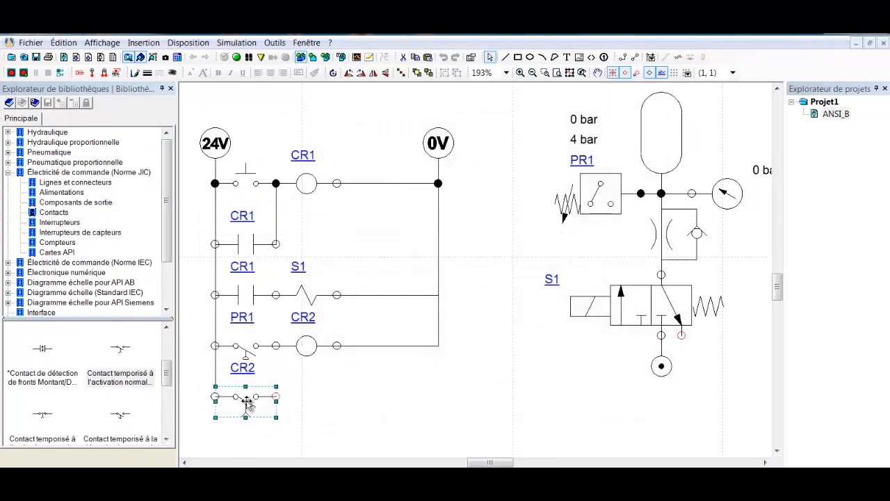
Step: Set the CR2 timed contact's time delay to 5 in its technical data
double_click(247, 403)
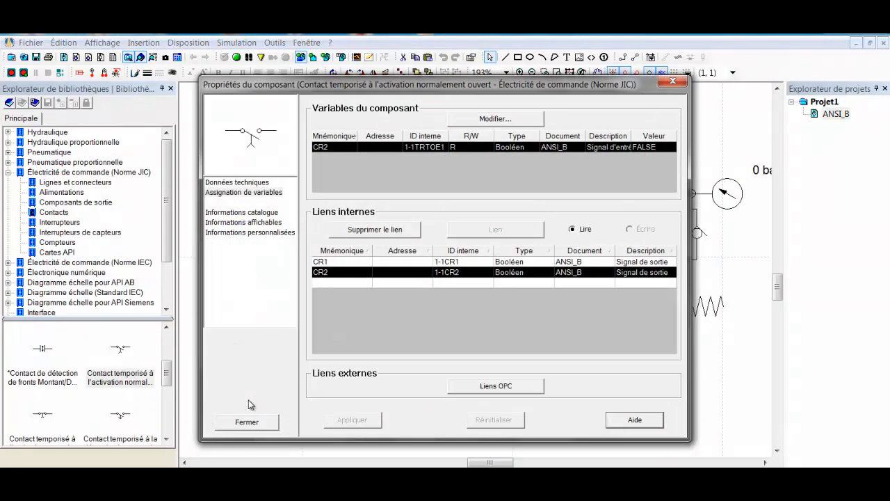
click(259, 183)
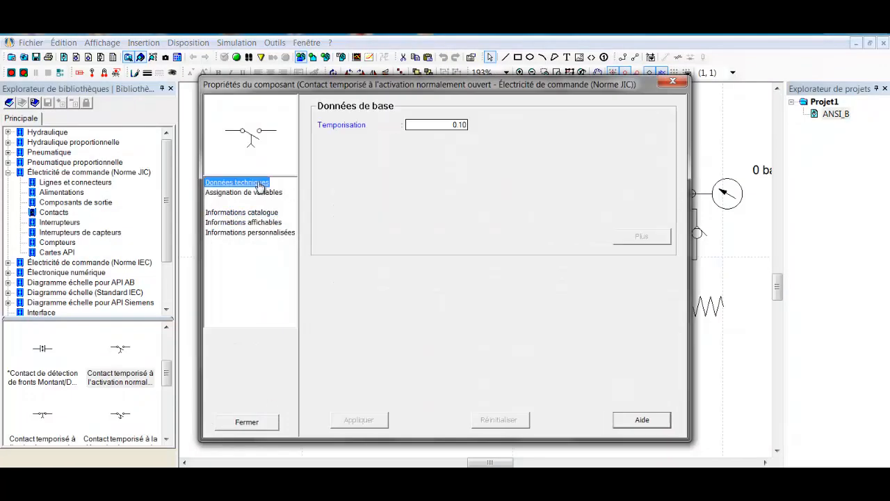
drag(443, 130, 485, 129)
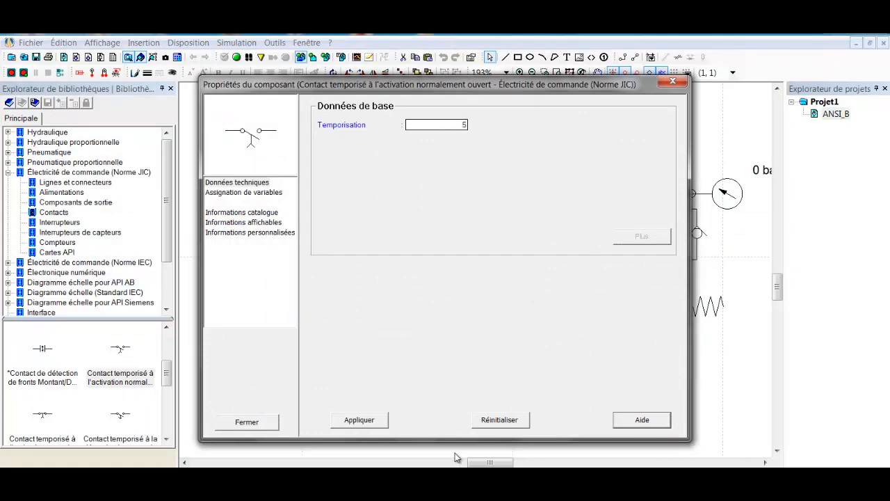
text(5)
click(360, 420)
click(251, 422)
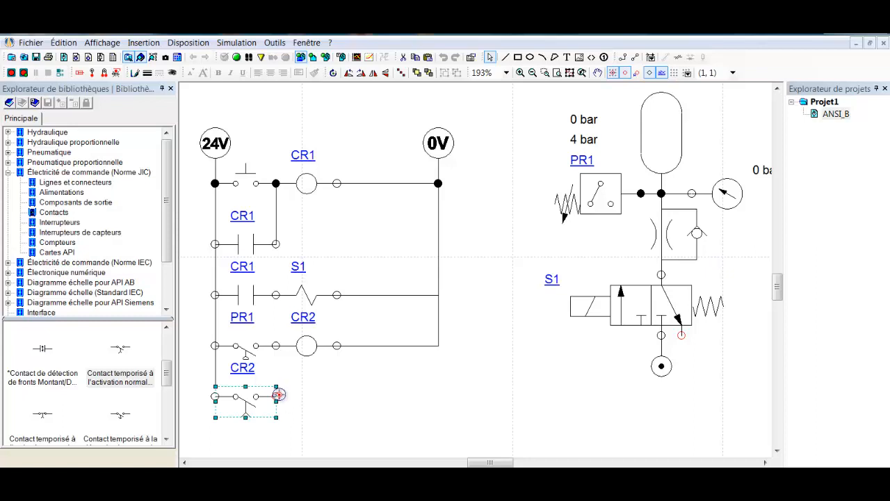
Step: Duplicate the CR2 coil and place the copy in series after the timed contact
click(313, 407)
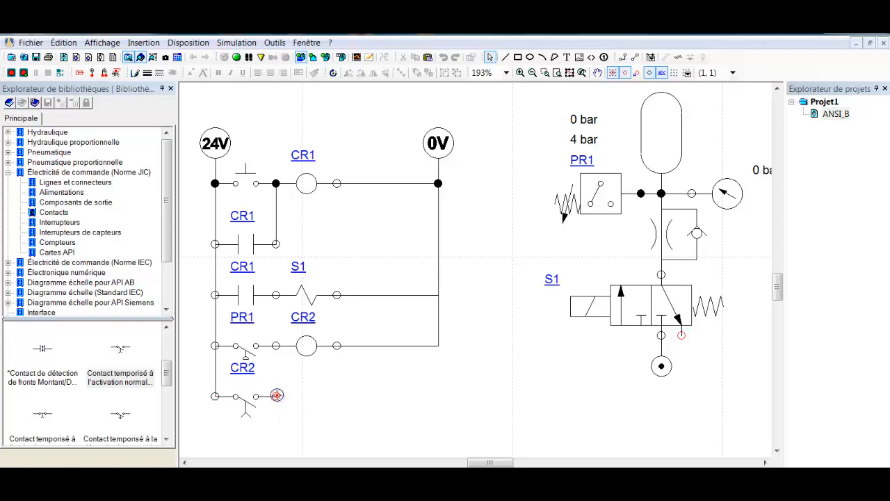
click(306, 341)
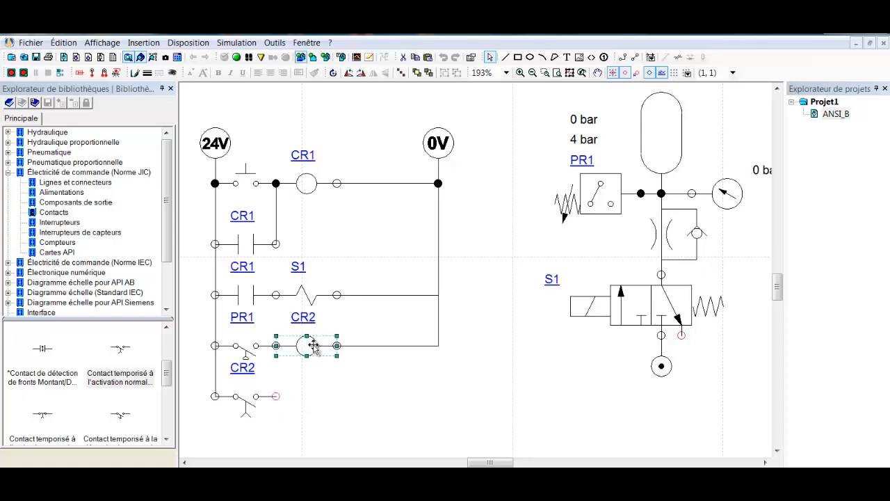
click(353, 405)
key(ctrl+v)
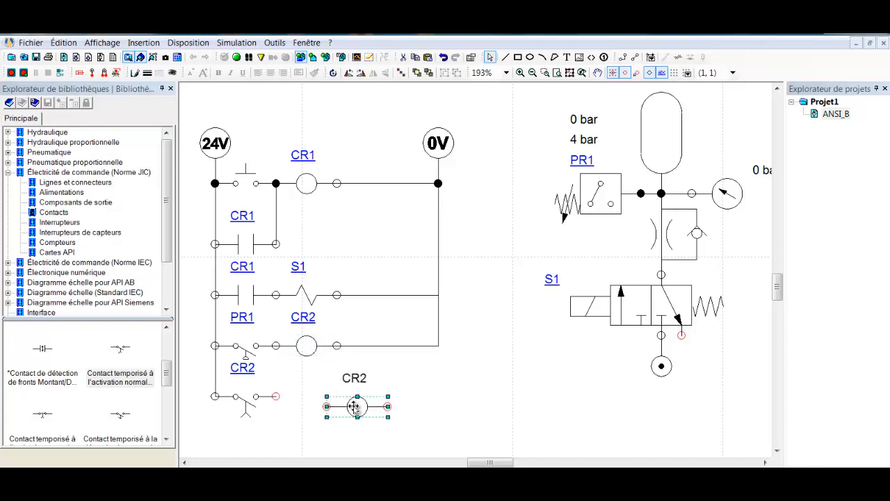
click(353, 423)
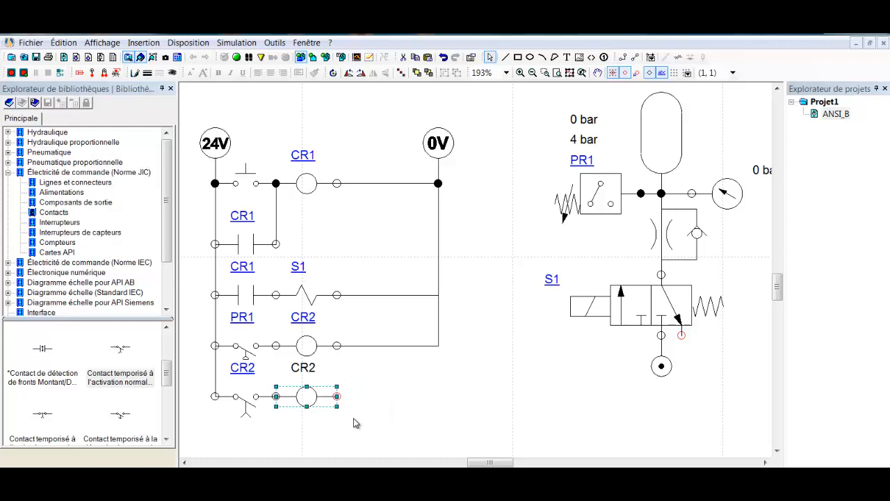
Step: Change the bottom coil's mnemonic to CR3 and wire the coil to the 0 Volt line
double_click(310, 395)
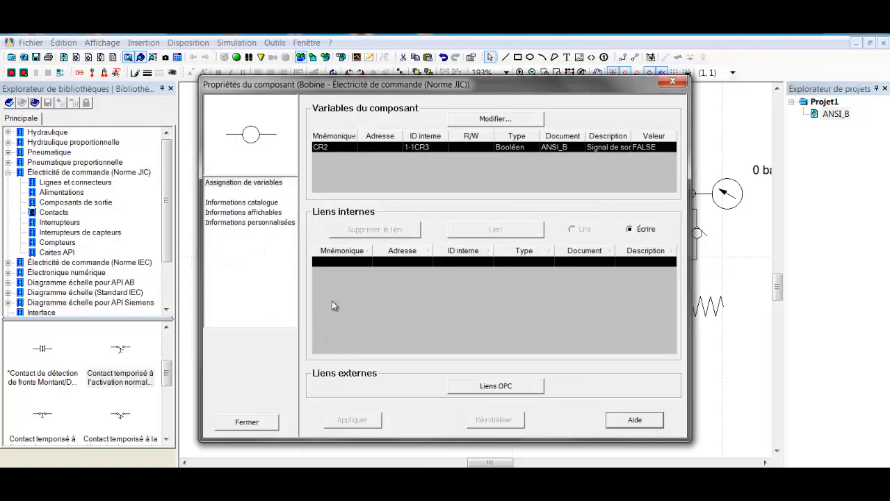
click(514, 118)
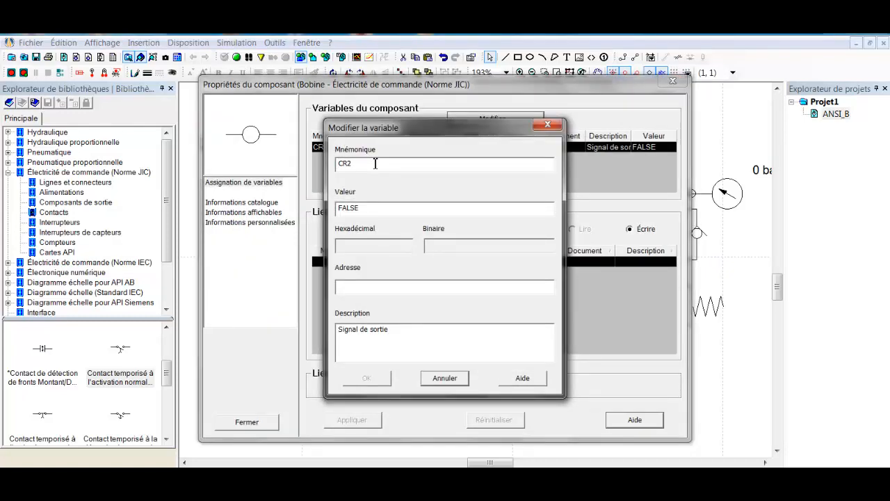
key(BackSpace)
text(3)
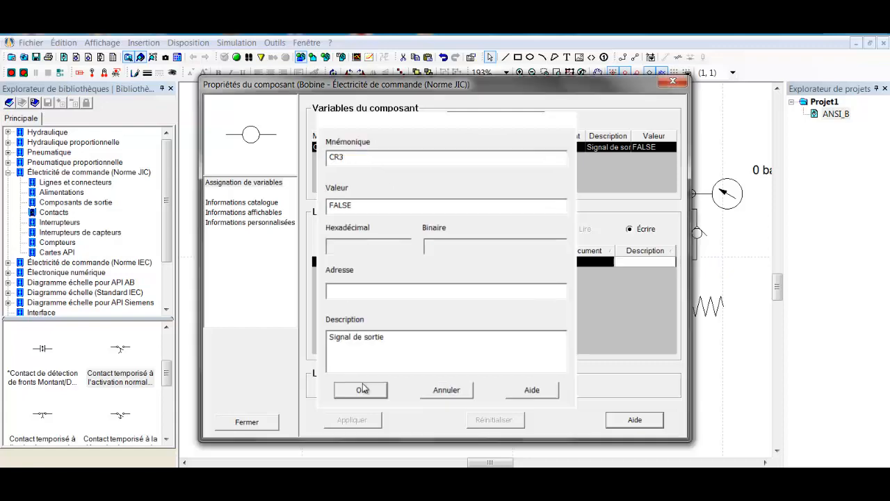
click(367, 378)
click(272, 421)
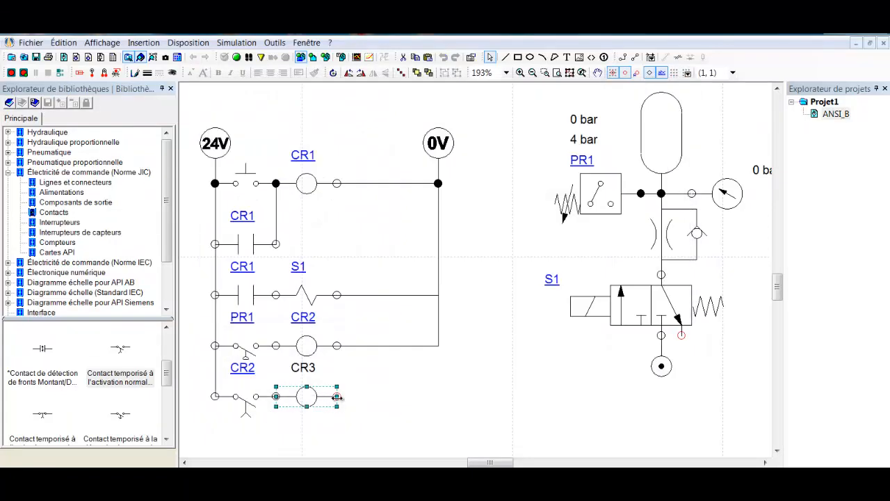
drag(338, 396, 438, 184)
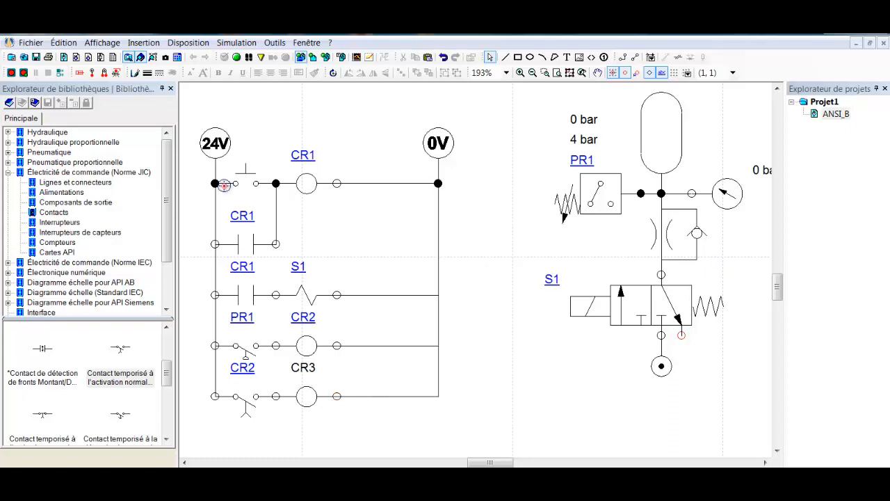
Step: Replace the wire after the CR1 coil with a normally closed contact in series, wired to the 0 Volt line
click(55, 213)
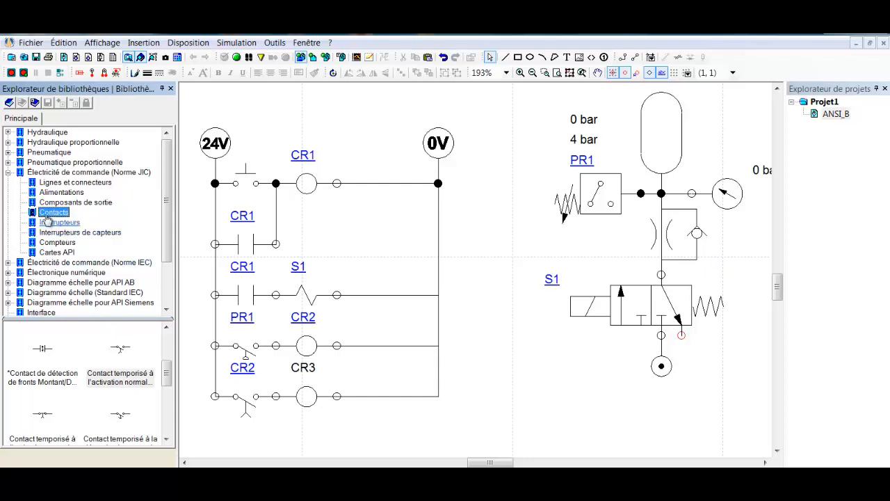
drag(167, 367, 378, 224)
click(386, 183)
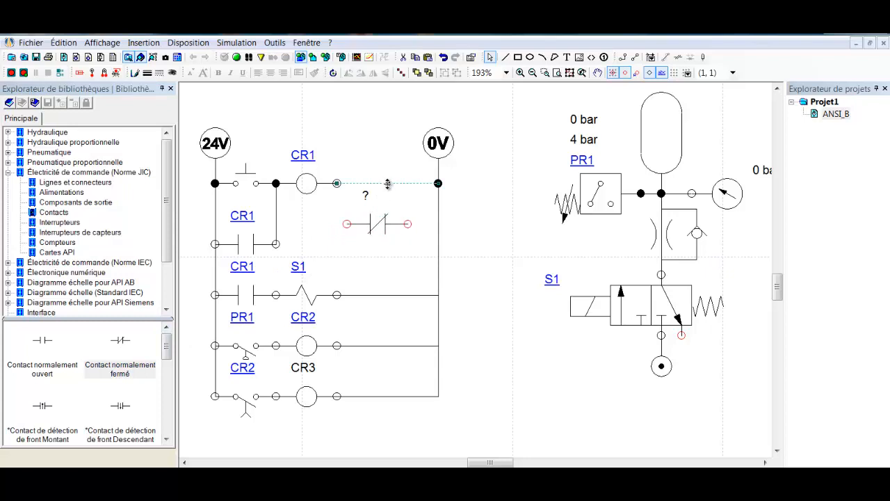
drag(374, 224, 363, 183)
click(390, 213)
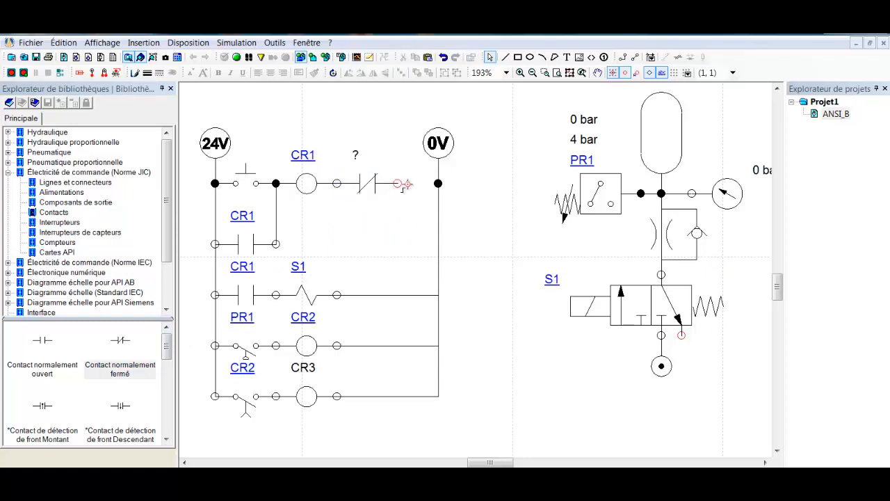
Step: Link the normally closed contact after the CR1 coil to the CR3 output signal
click(368, 187)
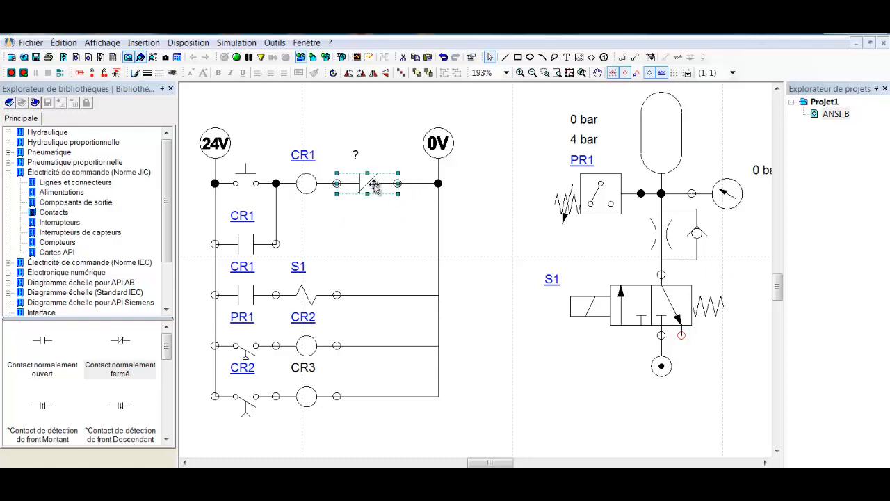
double_click(373, 187)
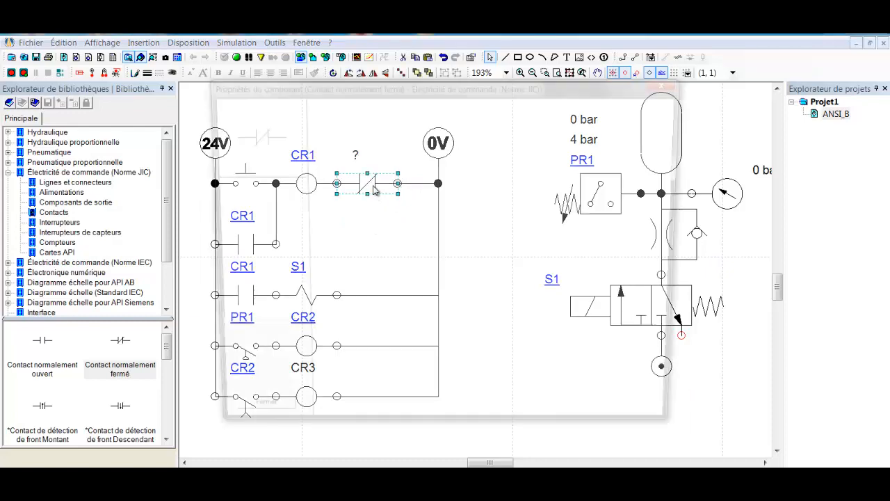
click(339, 273)
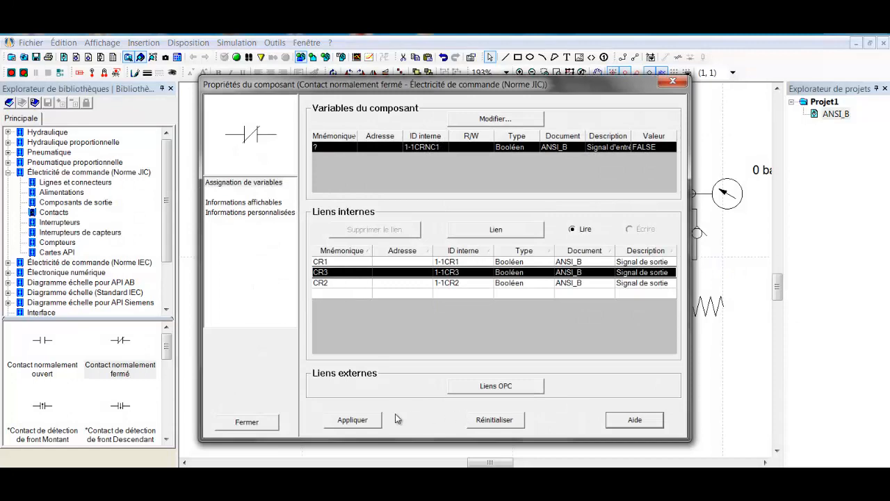
click(358, 420)
click(268, 420)
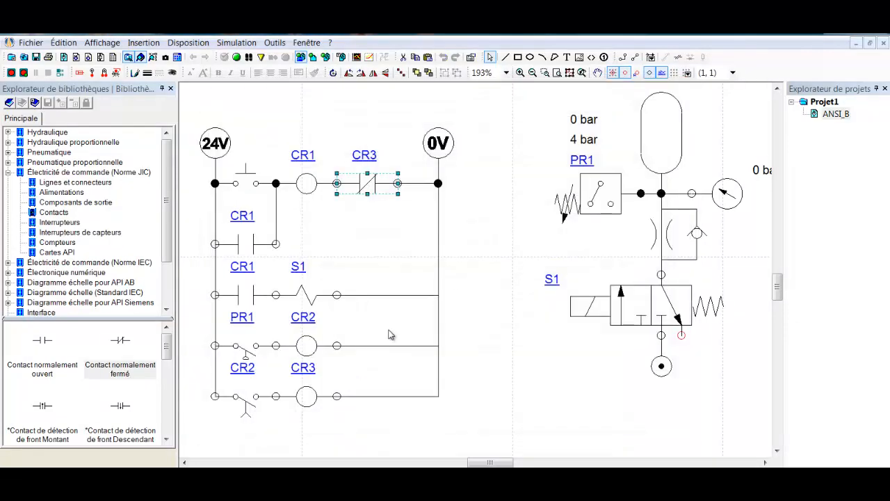
click(480, 273)
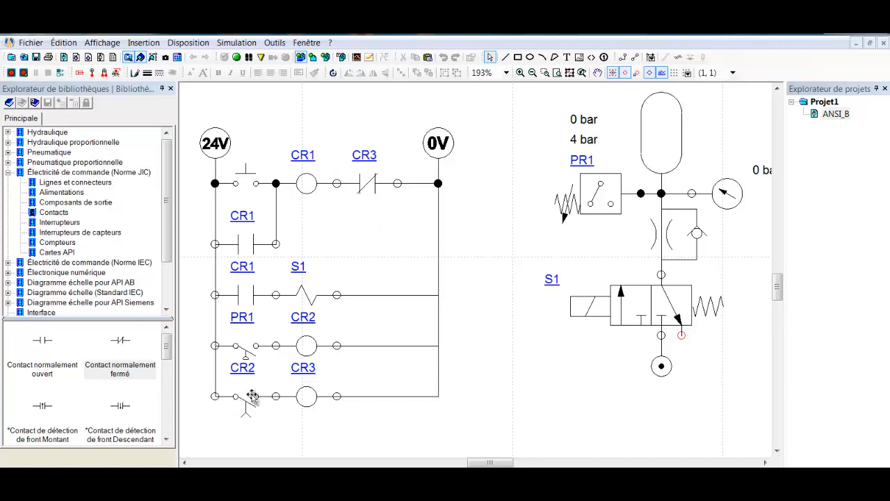
Step: Start the simulation and actuate the push button that energizes the CR1 coil
drag(247, 410, 249, 395)
click(249, 57)
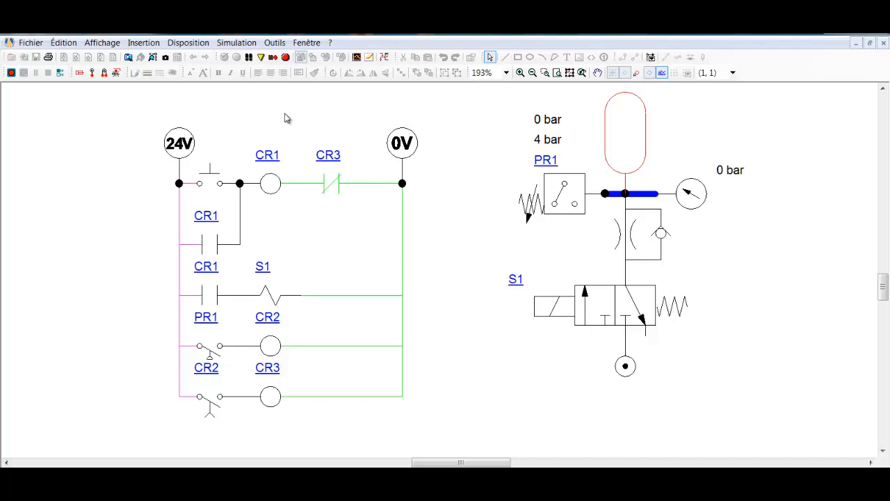
click(212, 180)
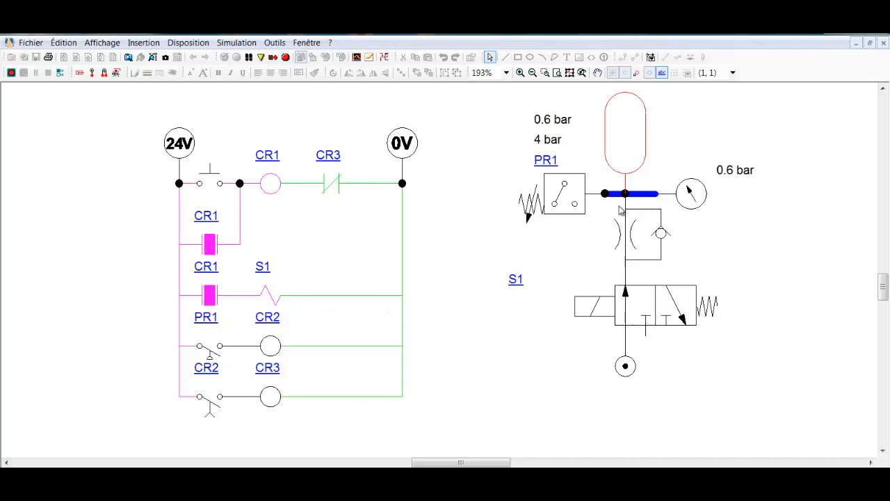
Step: Open the flow control valve to a diameter of 4.4 mm, observe the CR2 timed contact's cycle, and stop the simulation
double_click(636, 238)
drag(718, 286, 763, 219)
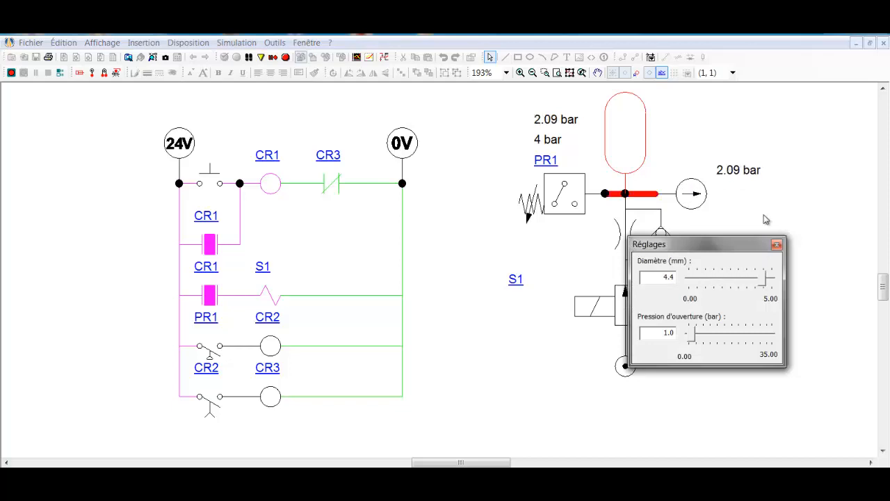
click(758, 203)
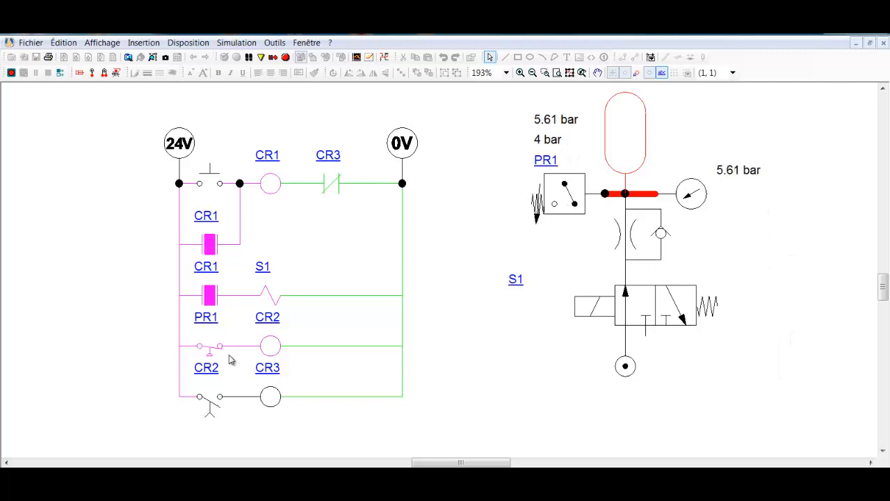
click(212, 420)
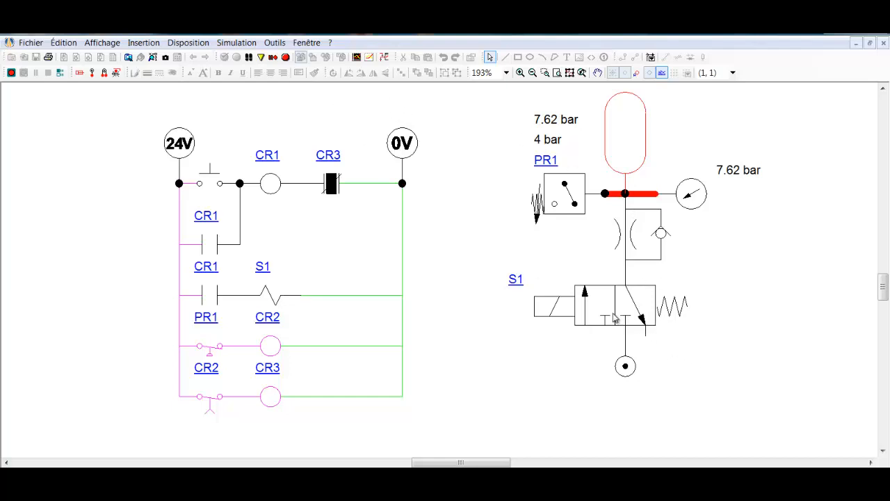
click(285, 57)
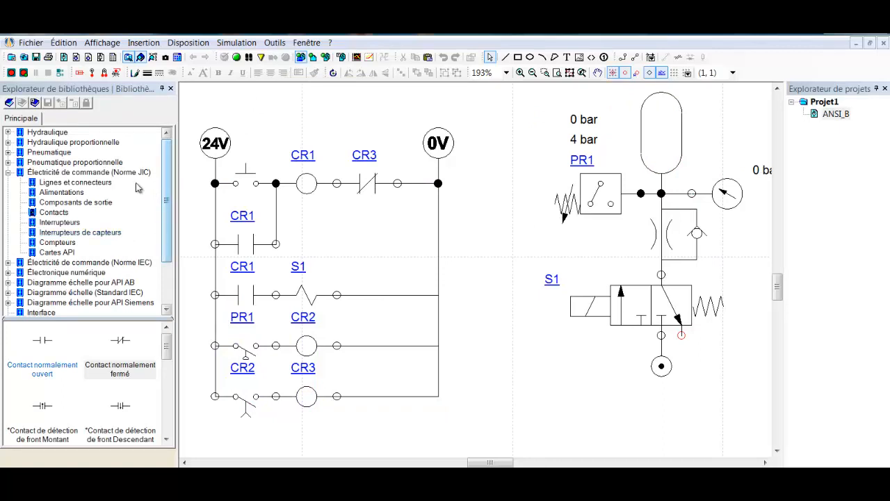
Step: Add a pneumatic exhaust (Échappement) to the open exhaust port of the S1 directional valve
click(111, 174)
click(8, 172)
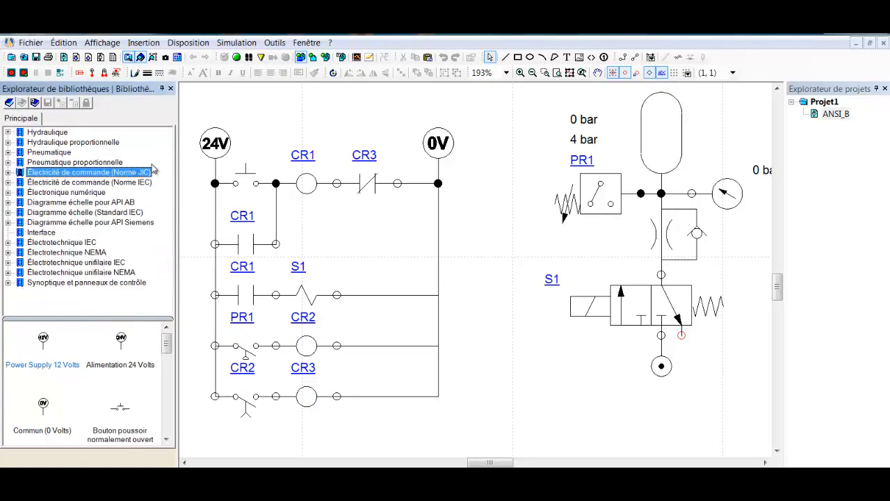
double_click(49, 151)
click(81, 151)
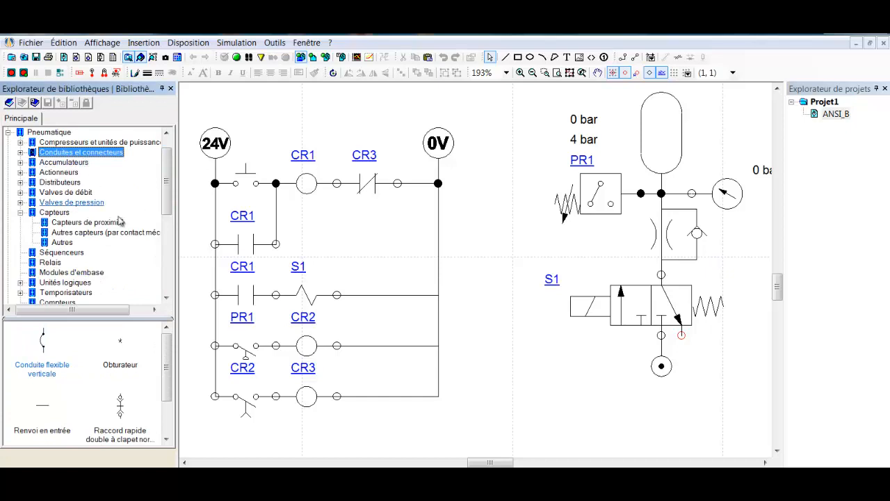
scroll(73, 417, down, 2)
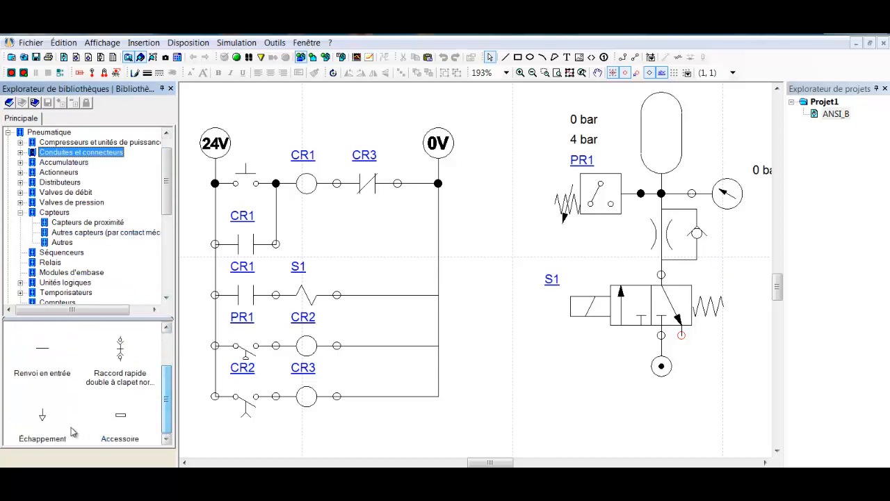
drag(73, 432, 327, 452)
drag(658, 405, 683, 381)
click(601, 397)
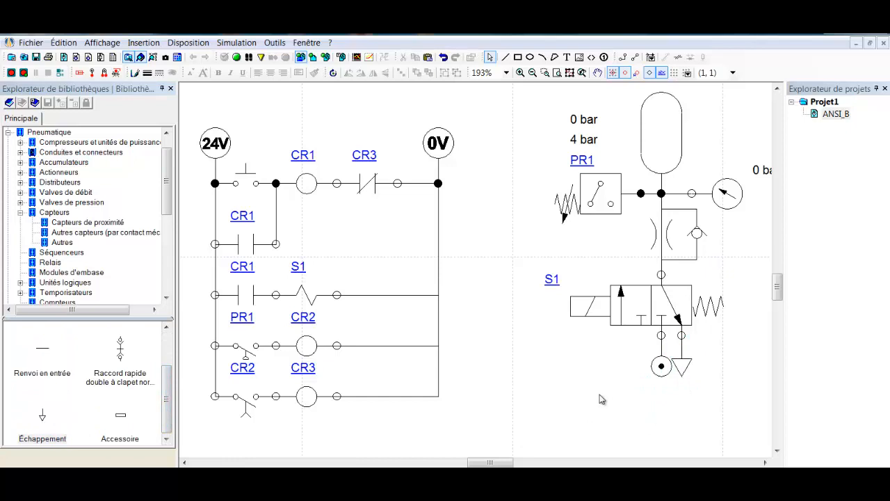
Step: Rerun the simulation, actuate the push button, and check the cycle through PR1 and the CR2 timed contact
click(236, 57)
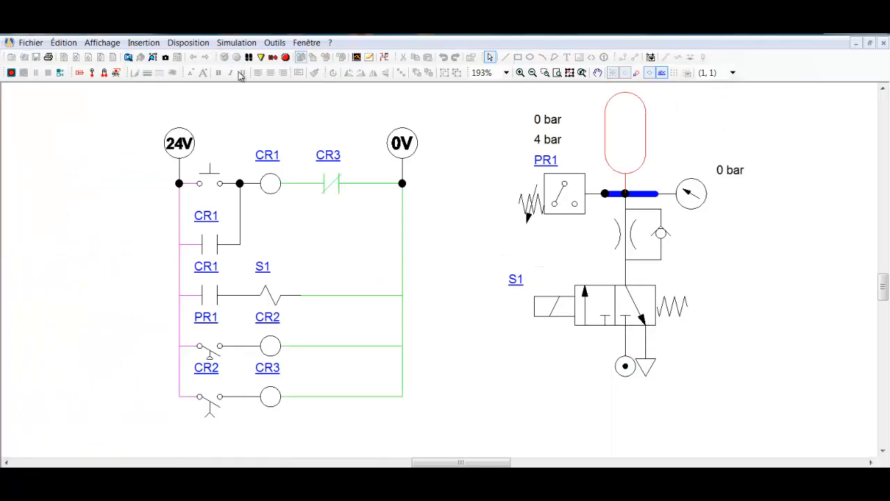
click(212, 177)
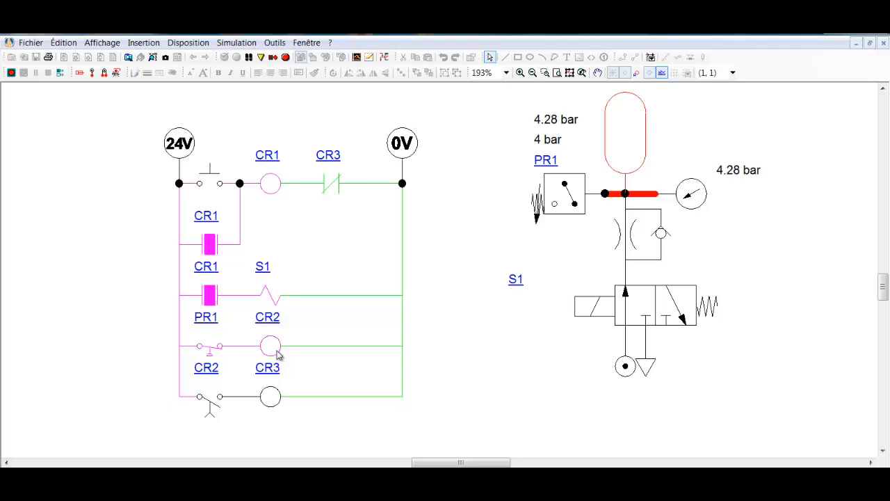
click(211, 414)
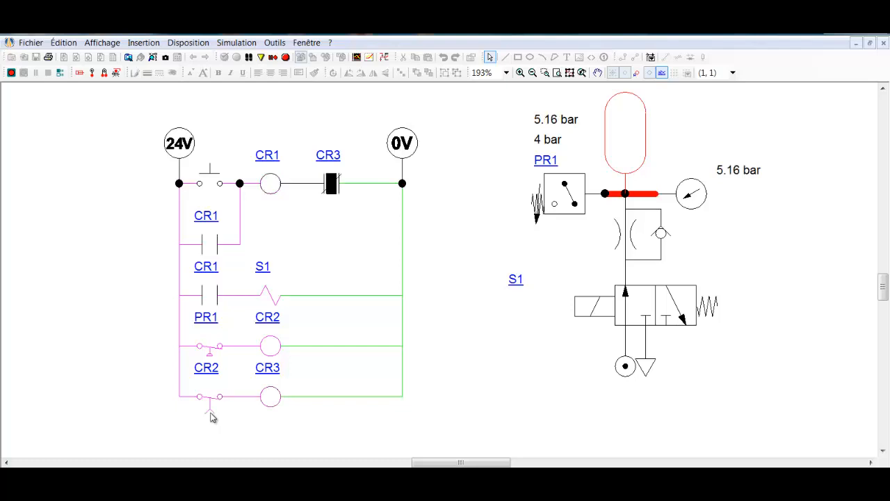